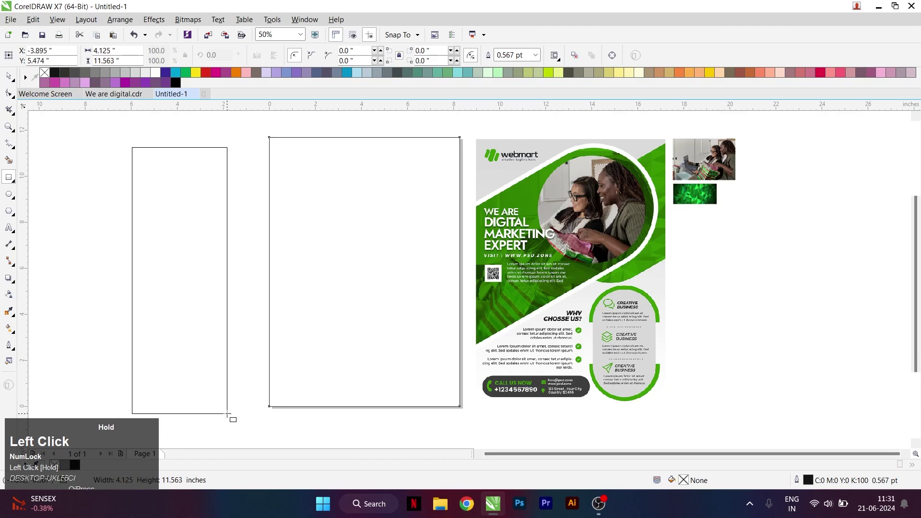
Round the corners of the tall rectangle beside the page fully to make a capsule outline.
key("space")
left_click(9, 93)
left_click_drag(131, 153, 189, 231)
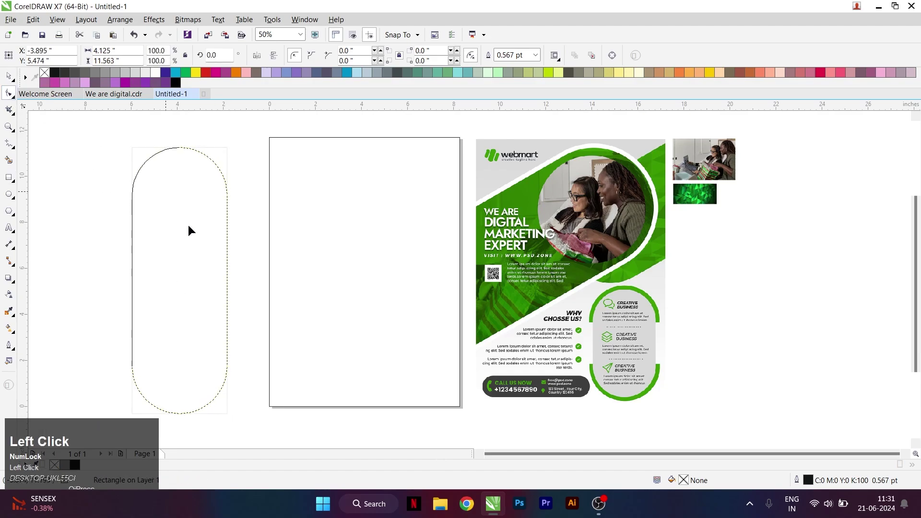
Set the capsule's rotation angle to 300 degrees.
key("space")
left_click(196, 188)
left_click(197, 188)
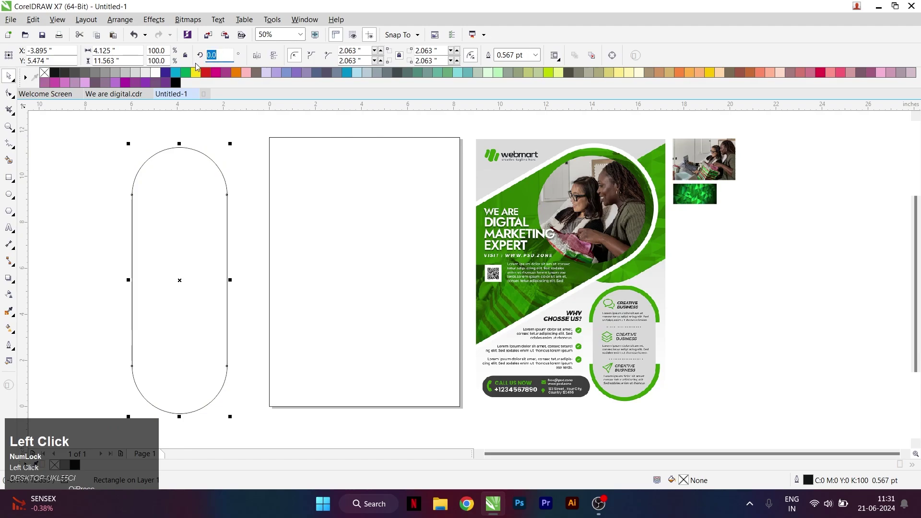
type("300")
key("Return")
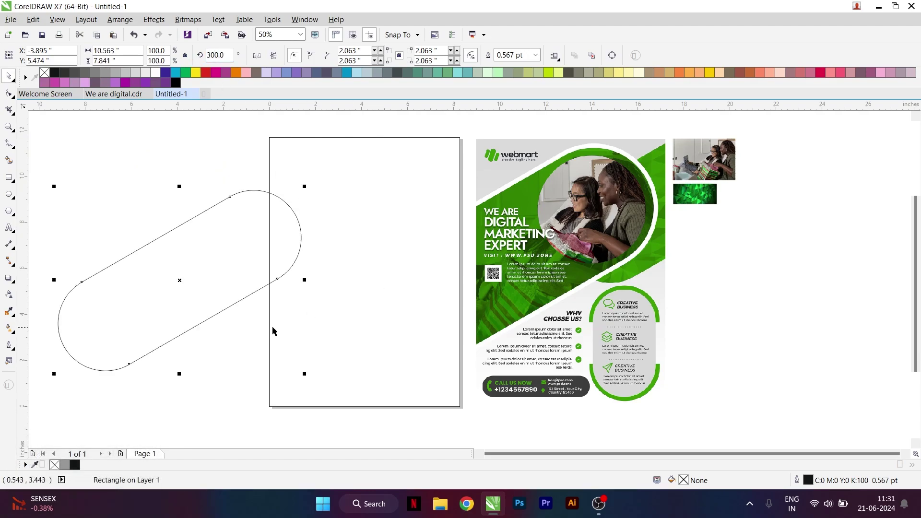
Move the tilted capsule over the upper part of the page and enlarge it to about 13.3 × 9.9 inches.
left_click_drag(248, 274, 356, 225)
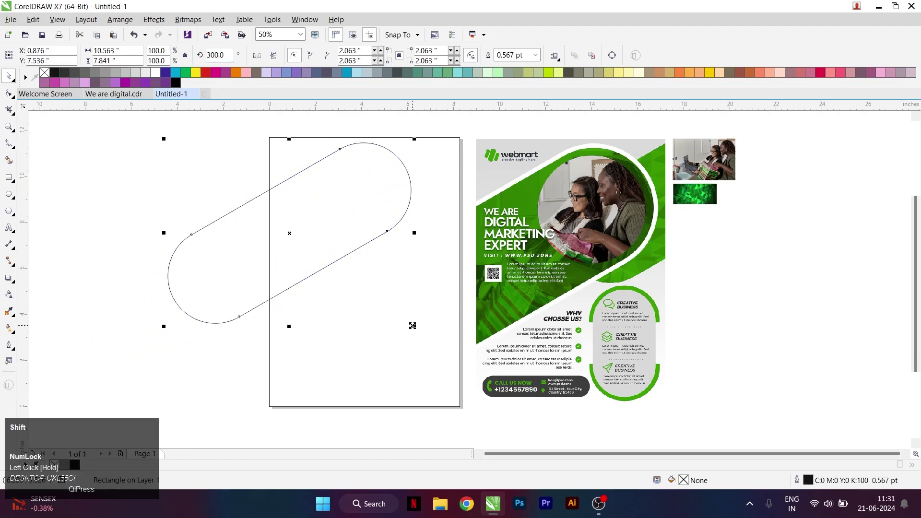
left_click_drag(413, 325, 465, 355)
left_click_drag(408, 179, 405, 208)
mouse_move(124, 384)
left_mouse_down()
mouse_move(136, 367)
mouse_move(127, 376)
left_mouse_up()
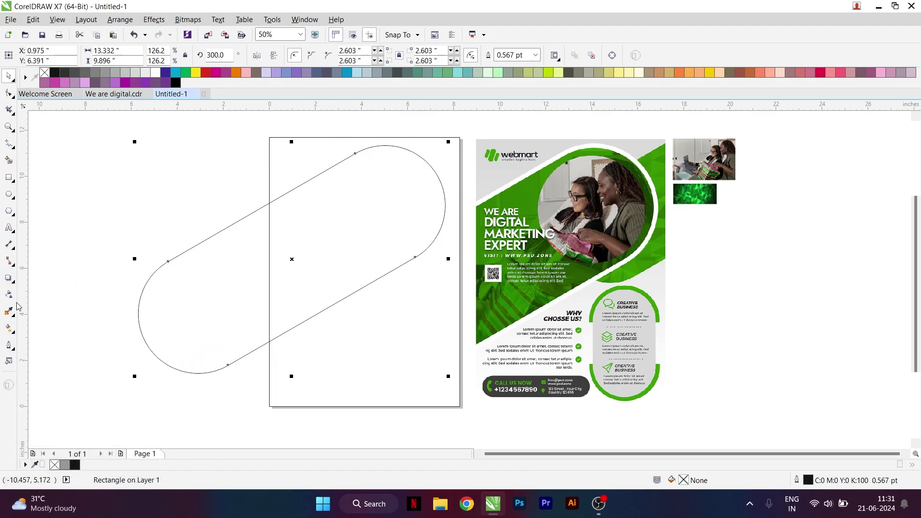
Smart-fill the part of the capsule that lies within the page as a separate grey shape.
left_click(8, 160)
left_click(359, 196)
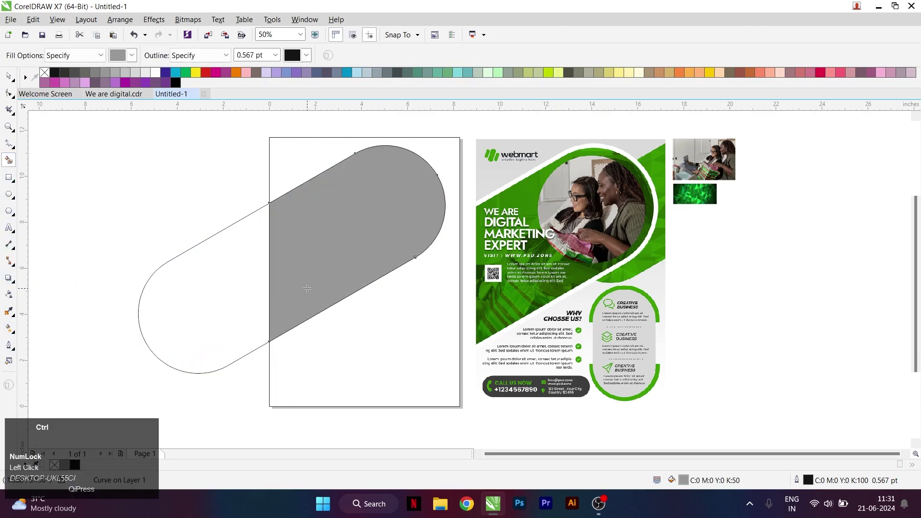
Move the capsule outline over the page's upper right edge and shrink it to about 10.2 × 7.5 inches.
left_click(227, 278)
left_click_drag(211, 296, 421, 200)
scroll(413, 255, "down", 1)
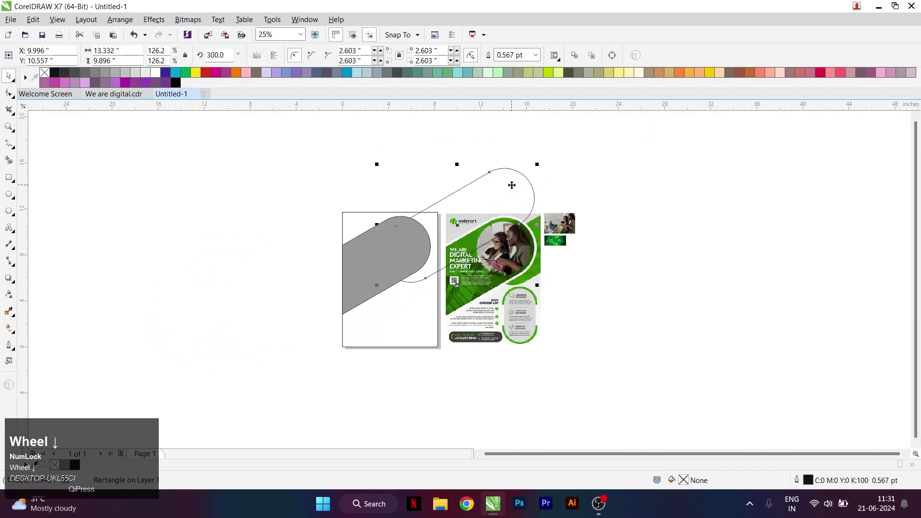
scroll(511, 185, "up", 1)
left_click_drag(557, 153, 452, 230)
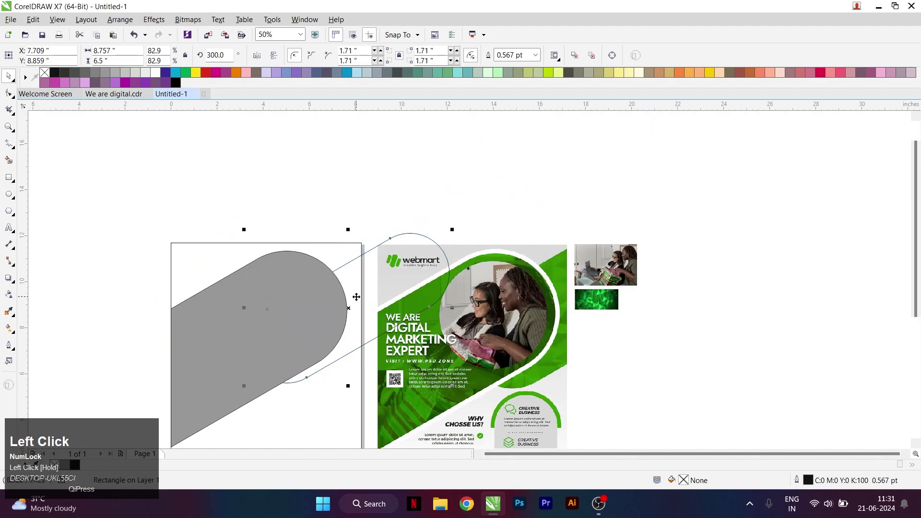
left_click_drag(373, 277, 378, 266)
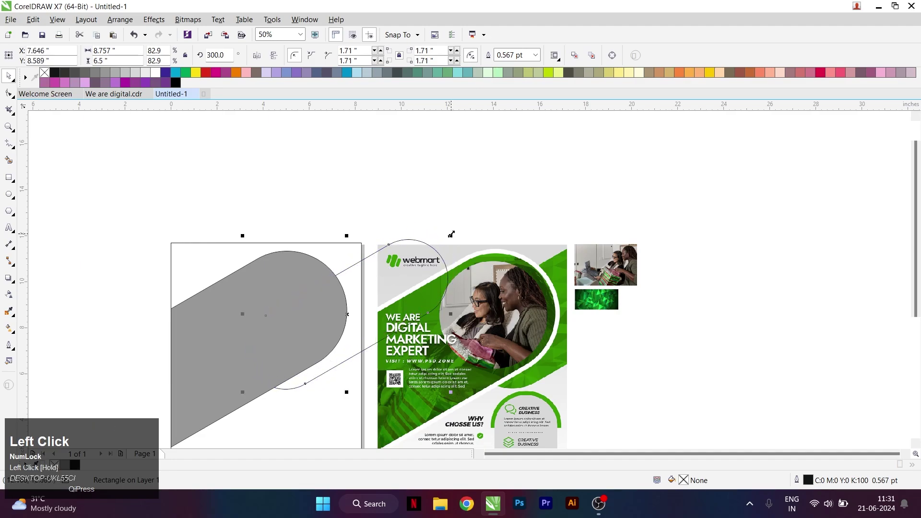
left_click_drag(456, 235, 485, 202)
left_click_drag(372, 276, 382, 269)
Cut the large grey shape from the page to the clipboard.
left_click(238, 331)
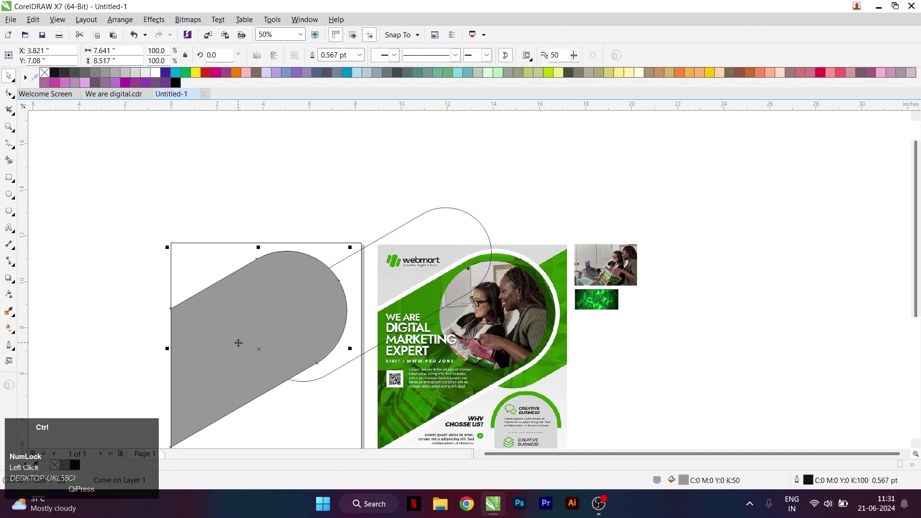
left_click(220, 334)
key("Delete")
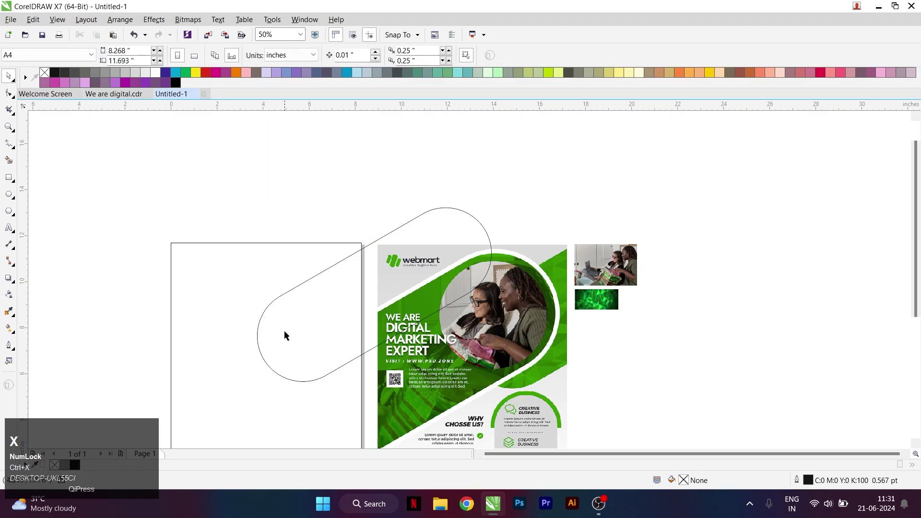
Smart-fill the part of the smaller capsule that lies within the page as a second grey shape.
left_click(258, 336)
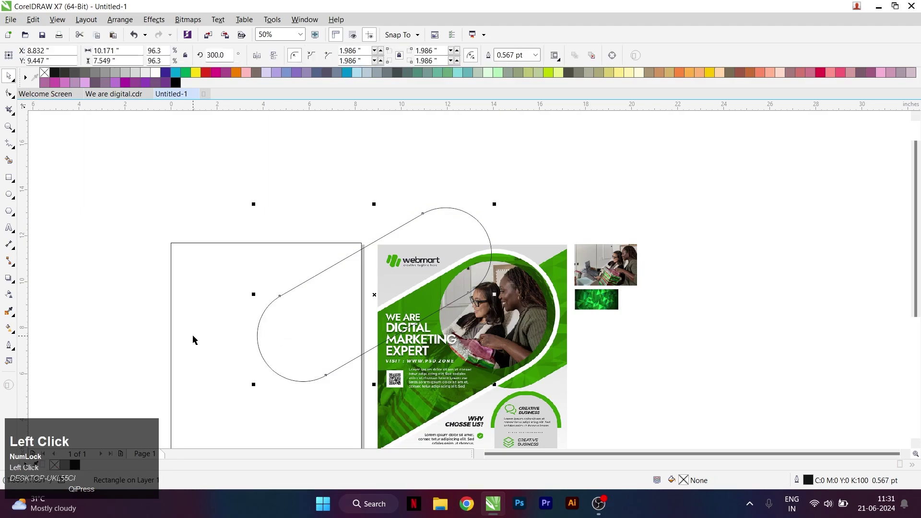
left_click(8, 160)
left_click(309, 298)
key("space")
left_click(402, 230)
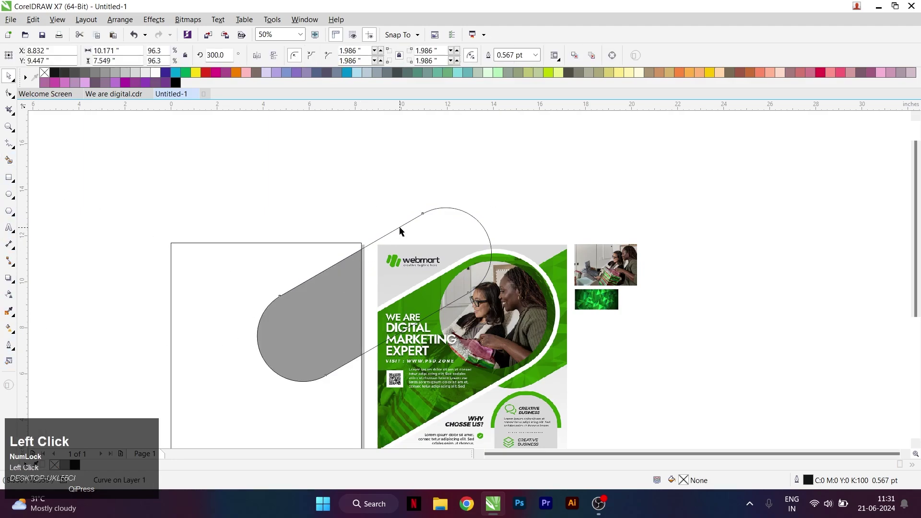
Paste the large grey shape back onto the page and delete the leftover capsule outline.
key("ctrl+v")
left_click(427, 223)
key("Delete")
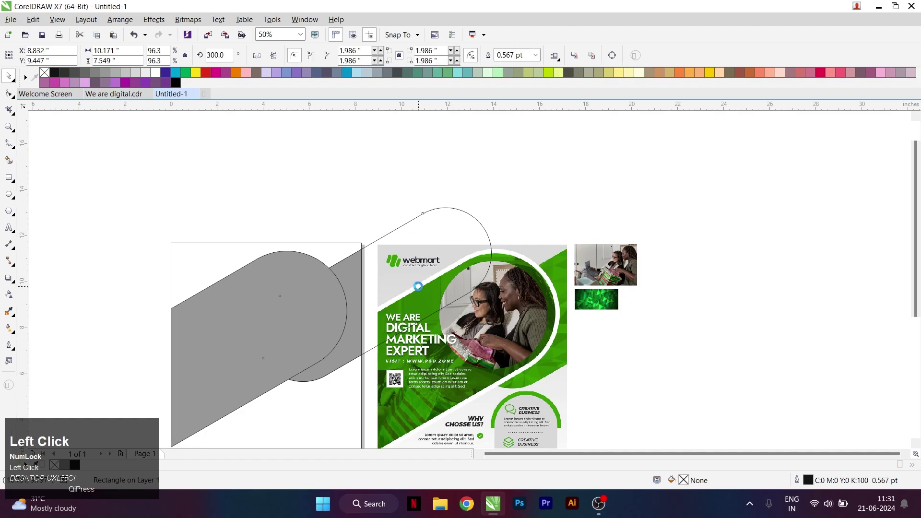
PowerClip the green polygon texture image inside the smaller rear grey shape.
scroll(418, 271, "down", 1)
scroll(394, 290, "up", 2)
left_click(614, 291)
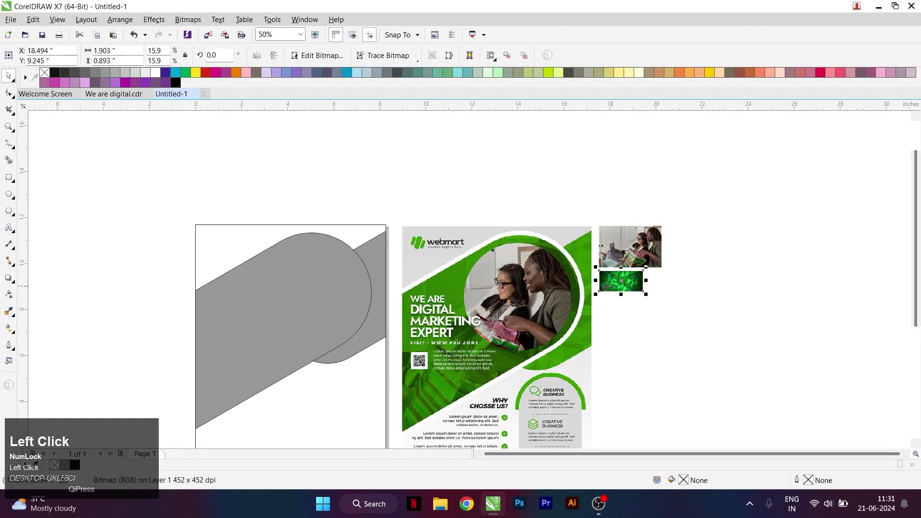
key("3")
left_click(373, 247)
Enlarge the clipped green texture to about 12.4 × 5.8 inches and give it a uniform transparency of 50.
key("4")
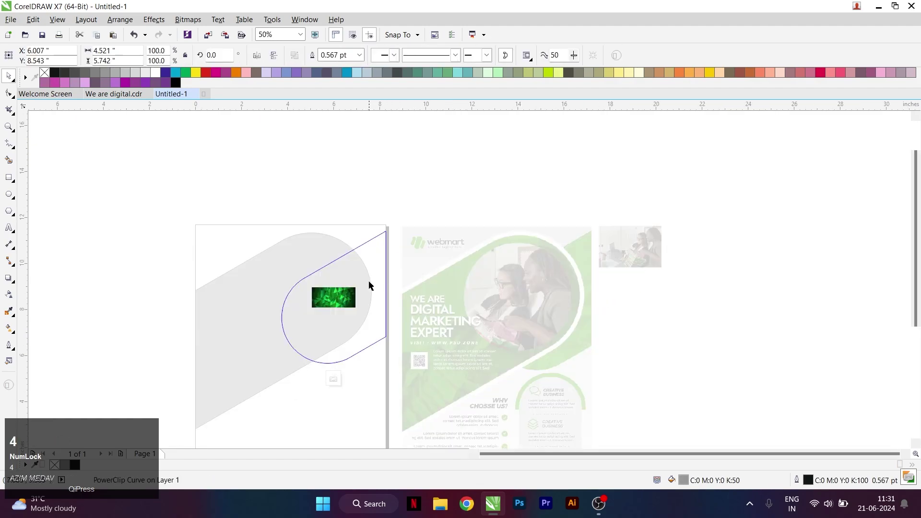
left_click_drag(356, 307, 497, 368)
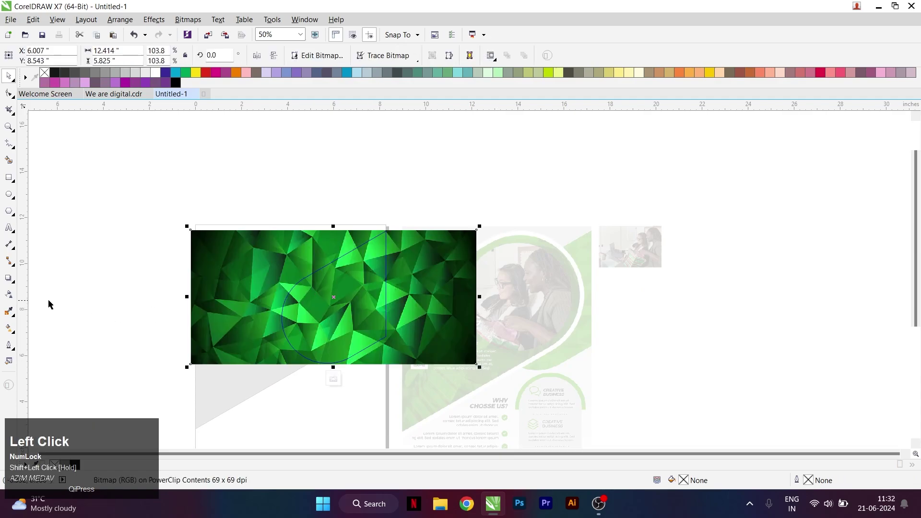
left_click(9, 294)
left_click(25, 56)
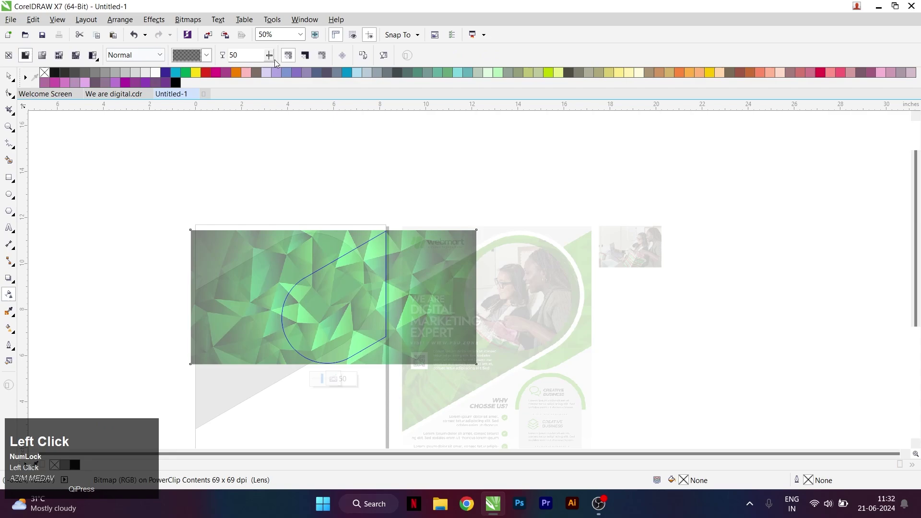
key("s")
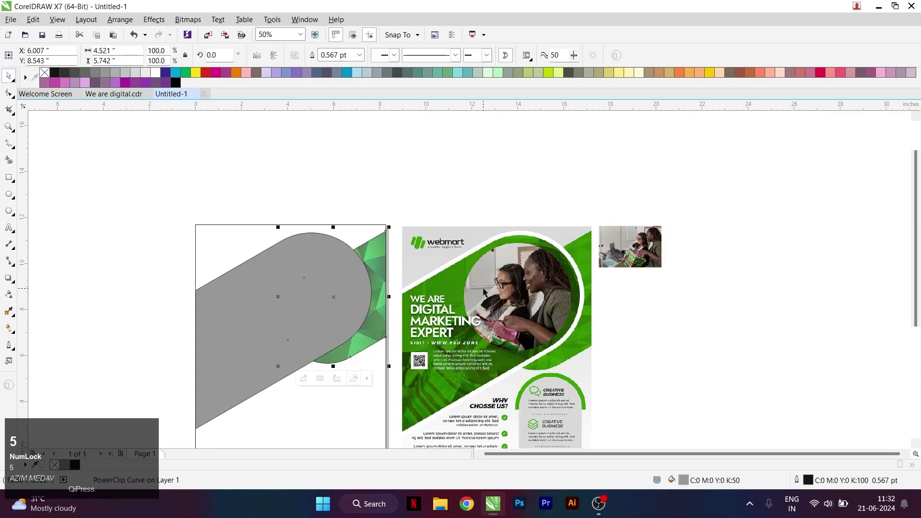
Remove the outlines from both grey shapes on the page.
scroll(354, 295, "down", 1)
scroll(358, 300, "up", 1)
left_click(370, 311)
left_click(487, 261, "shift")
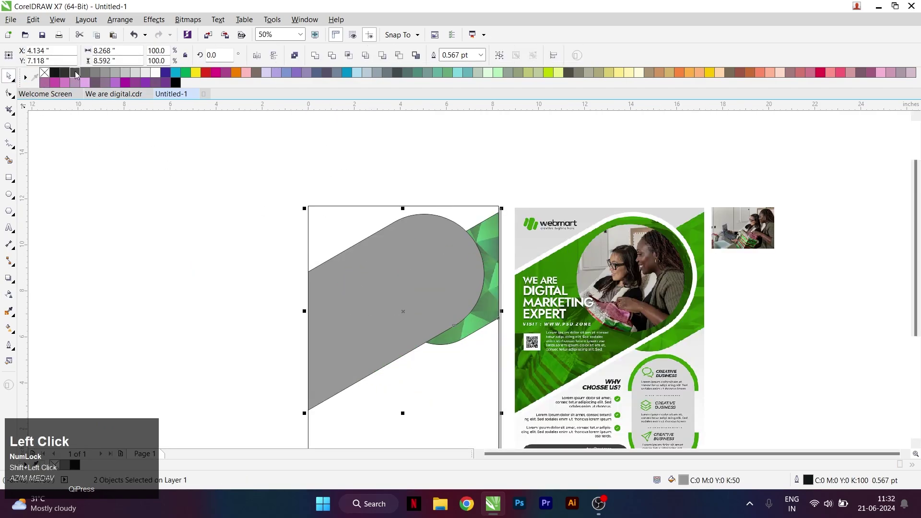
left_click(160, 191)
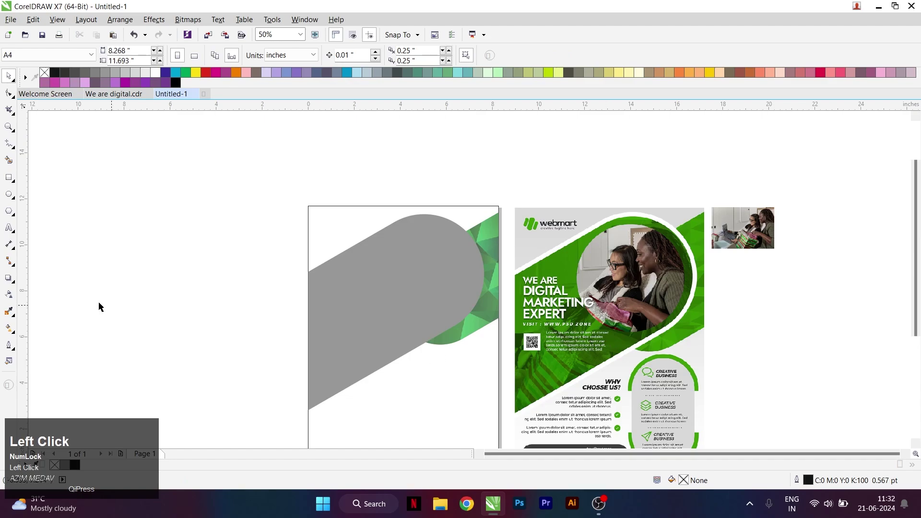
Sample the dark green from the reference flyer and fill both page shapes with it.
left_click(10, 312)
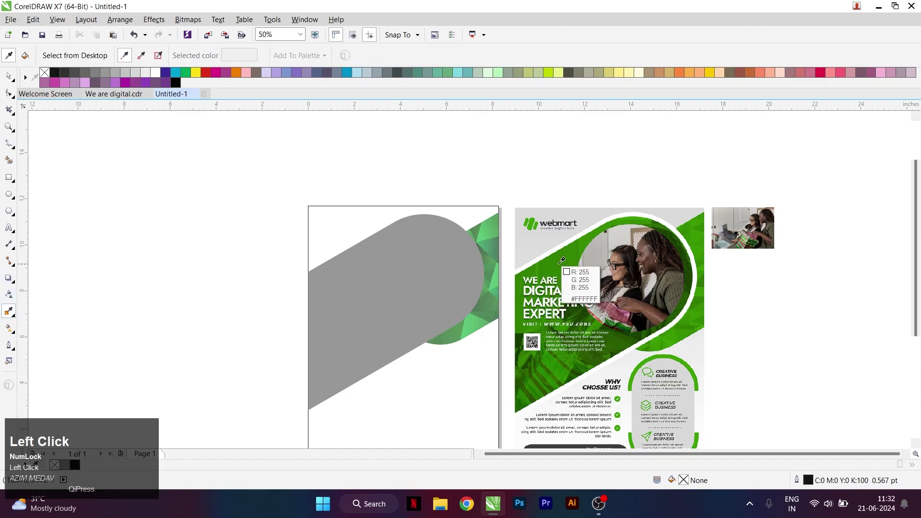
left_click(569, 264)
left_click(422, 257)
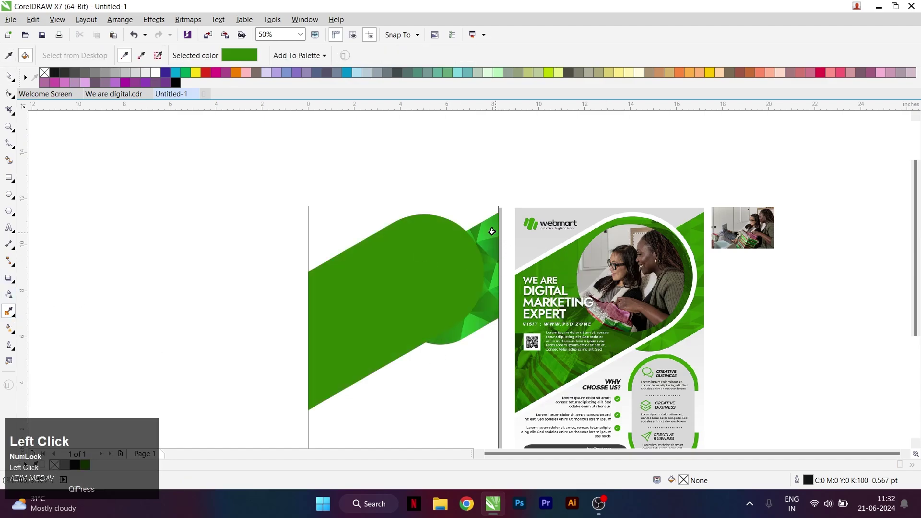
Add a one-step outside contour of about 0.167 inches around the large green shape.
key("space")
left_click(483, 187)
left_click(434, 261)
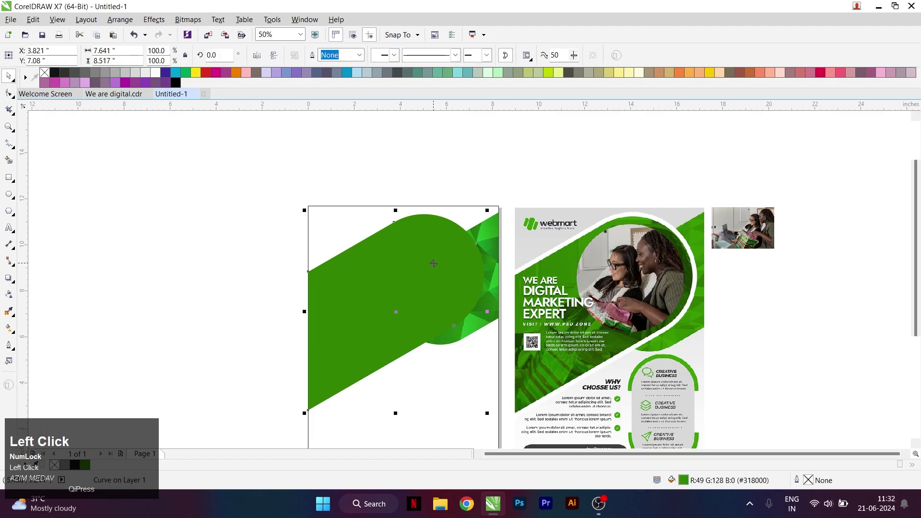
left_click(9, 279)
left_click(36, 289)
scroll(425, 231, "up", 2)
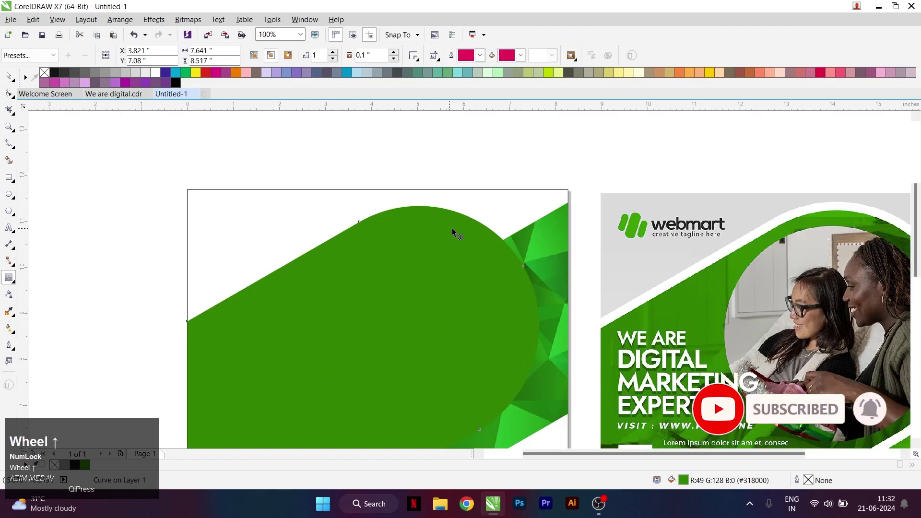
left_click_drag(458, 215, 470, 201)
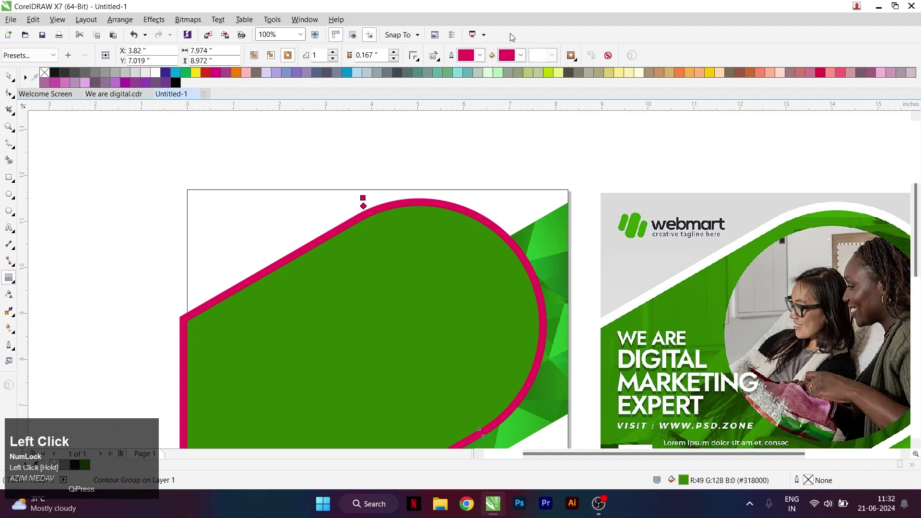
Set the contour's outline colour and fill colour to white.
left_click(480, 55)
left_click(506, 78)
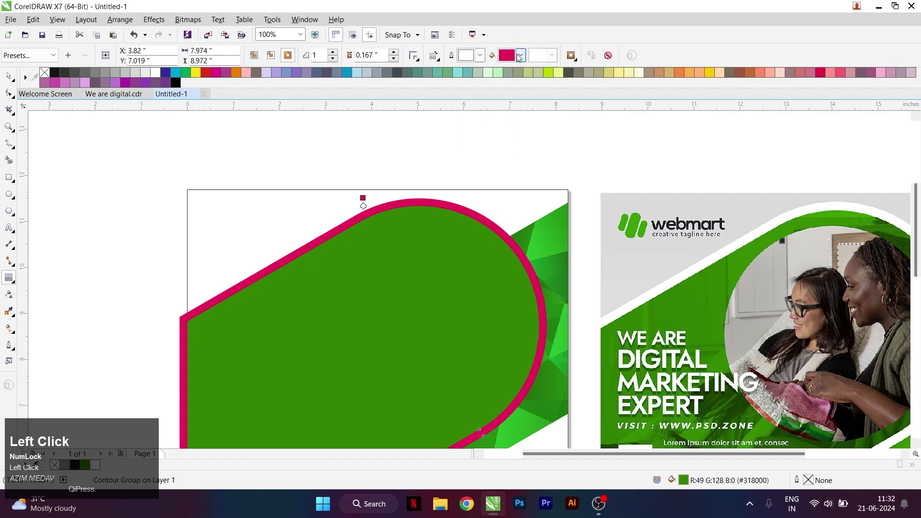
left_click(520, 55)
left_click(541, 78)
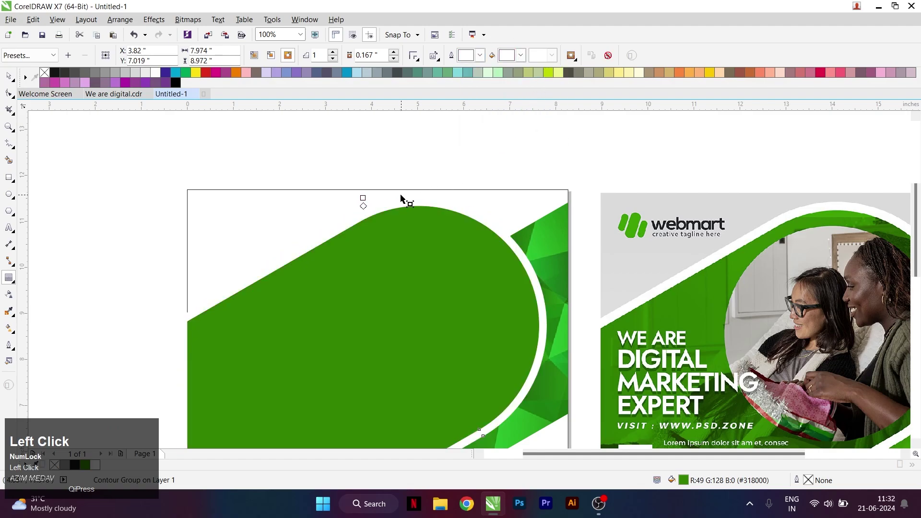
scroll(401, 198, "down", 2)
key("ctrl+space")
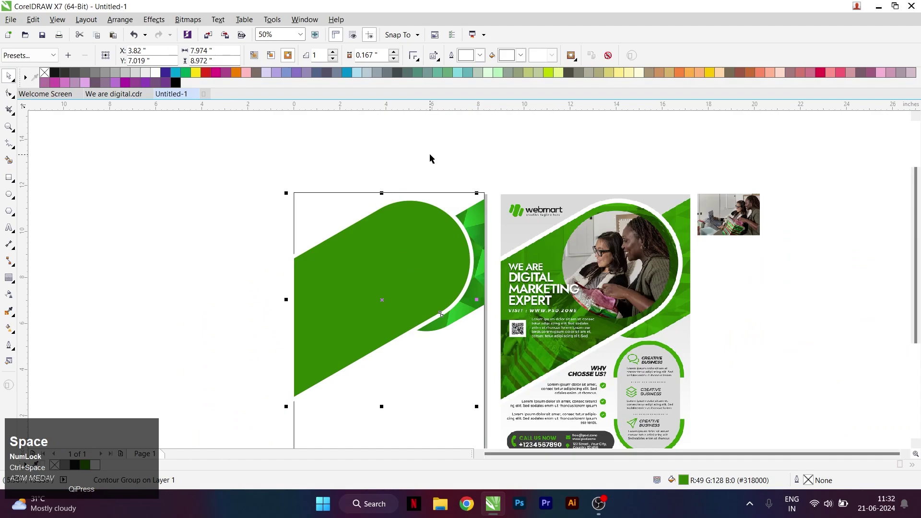
left_click(416, 230)
scroll(416, 230, "down", 1)
scroll(377, 243, "up", 1)
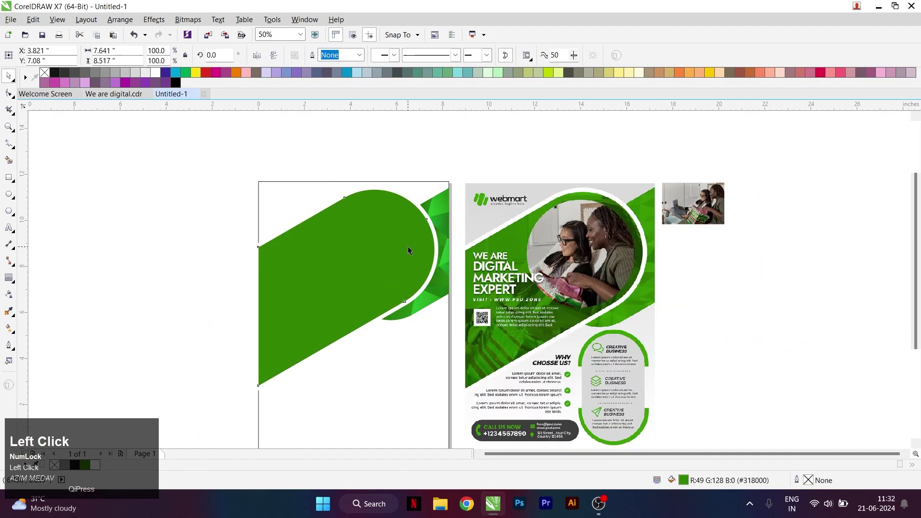
left_click(87, 223)
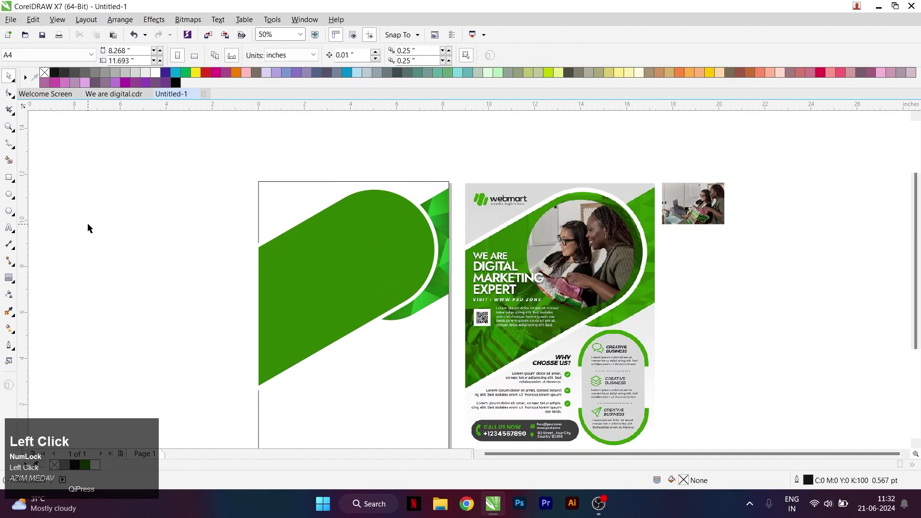
Draw a circle about 4.75 inches in diameter and position it inside the large green shape's rounded end.
left_click(14, 201)
left_click_drag(315, 197, 425, 308)
scroll(384, 213, "up", 1)
key("space")
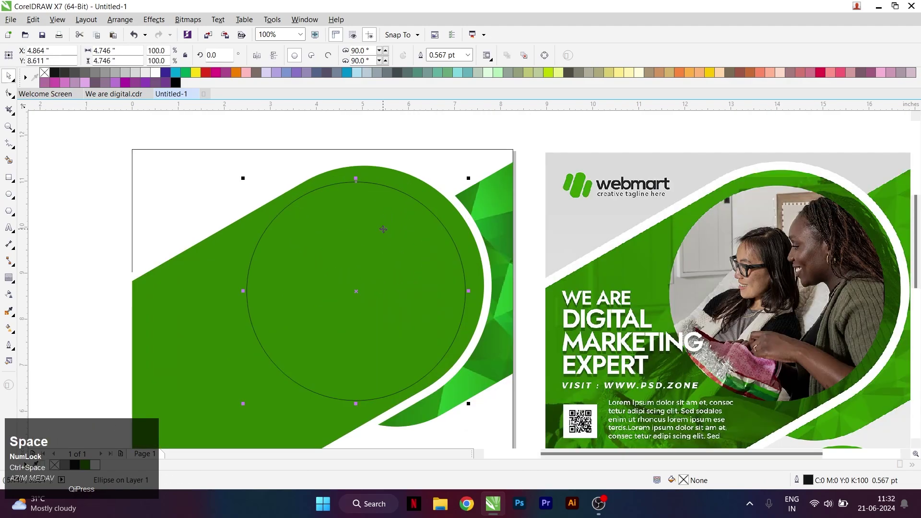
left_click_drag(384, 229, 394, 223)
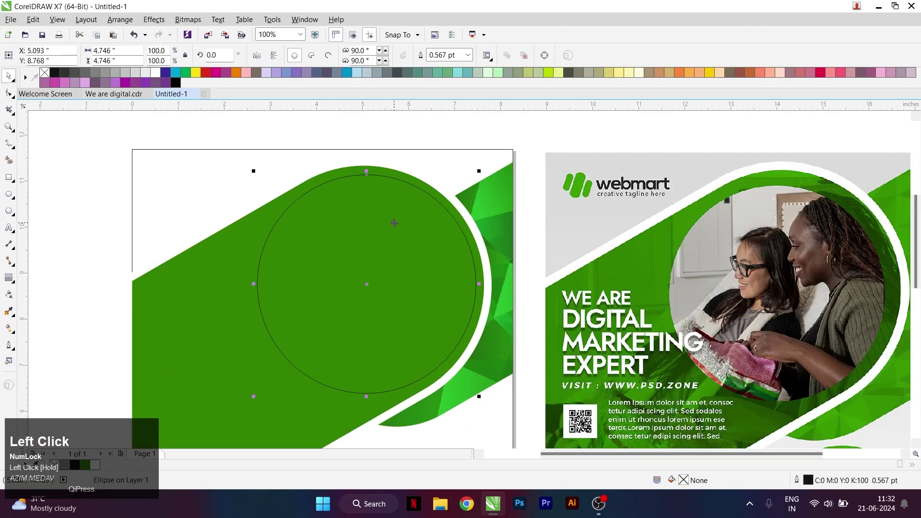
Apply a vertical linear gradient fill to the page-sized background rectangle, running from near its upper edge to its lower part.
left_click(213, 169)
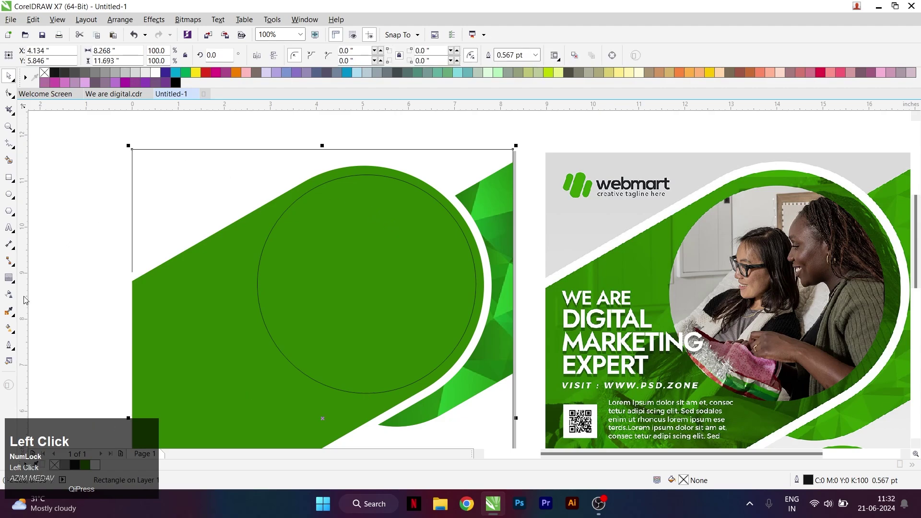
left_click(9, 330)
scroll(349, 158, "down", 2)
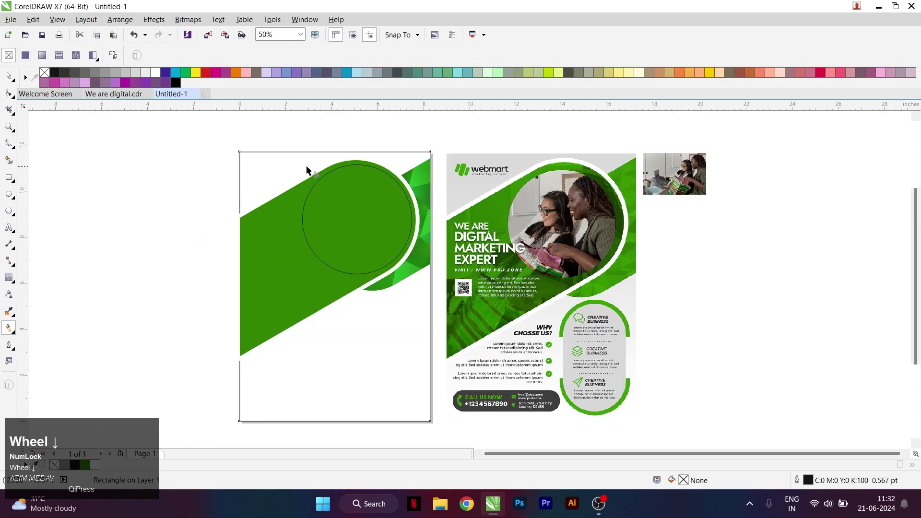
left_click_drag(285, 167, 288, 388)
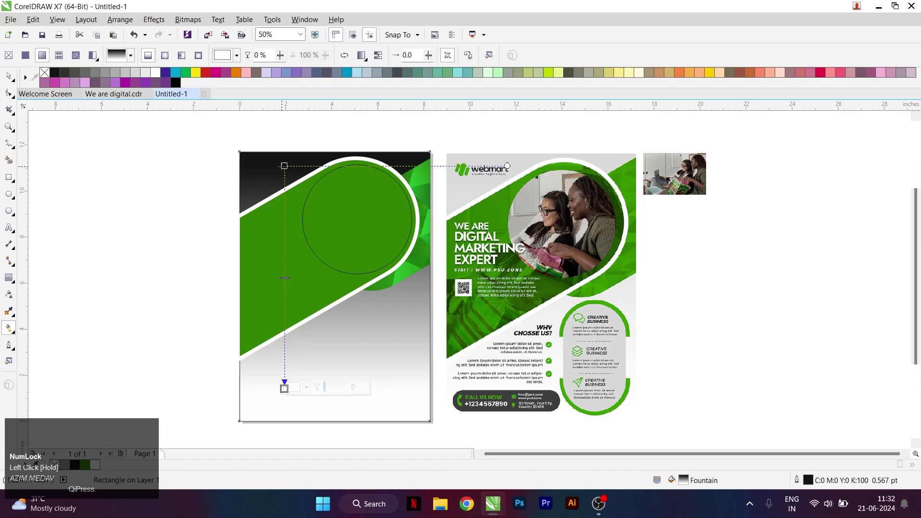
Set the background gradient's upper colour to light grey, keep its lower end white, and adjust the gradient's end point.
left_click(284, 165)
left_click(114, 74)
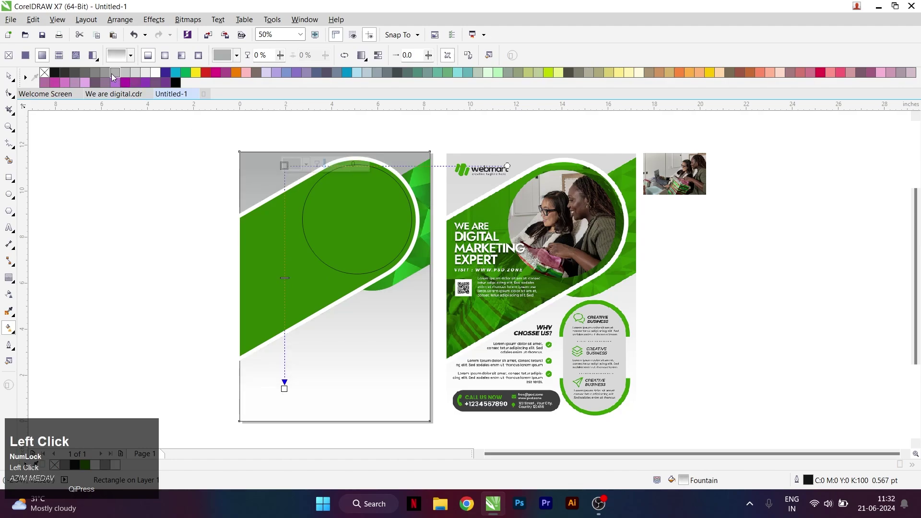
left_click(284, 388)
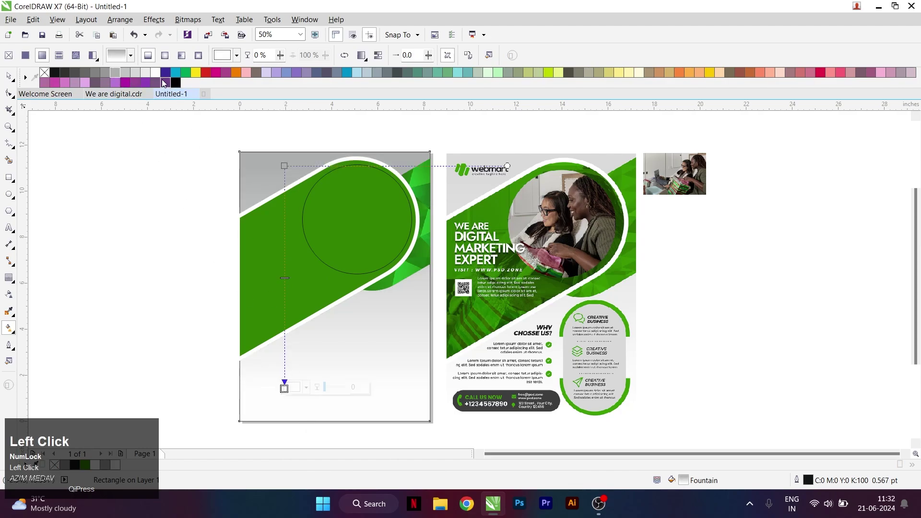
left_click(284, 166)
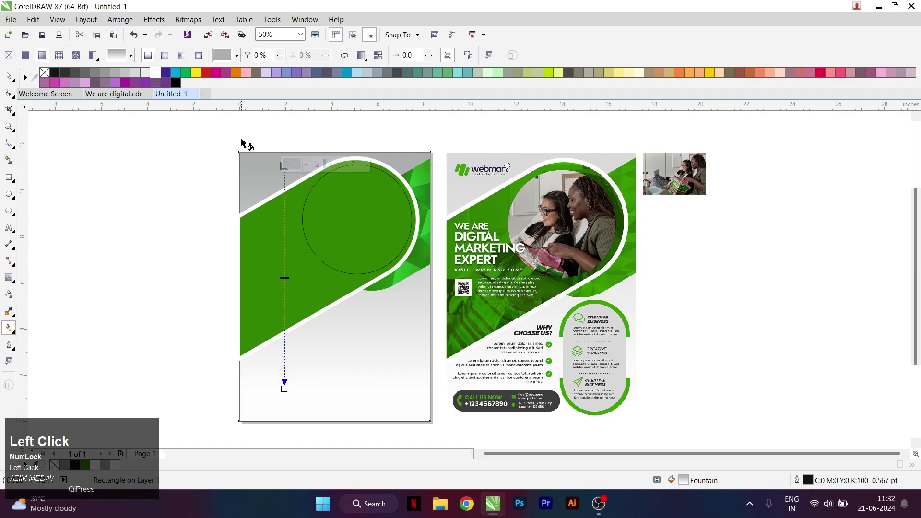
left_click(133, 71)
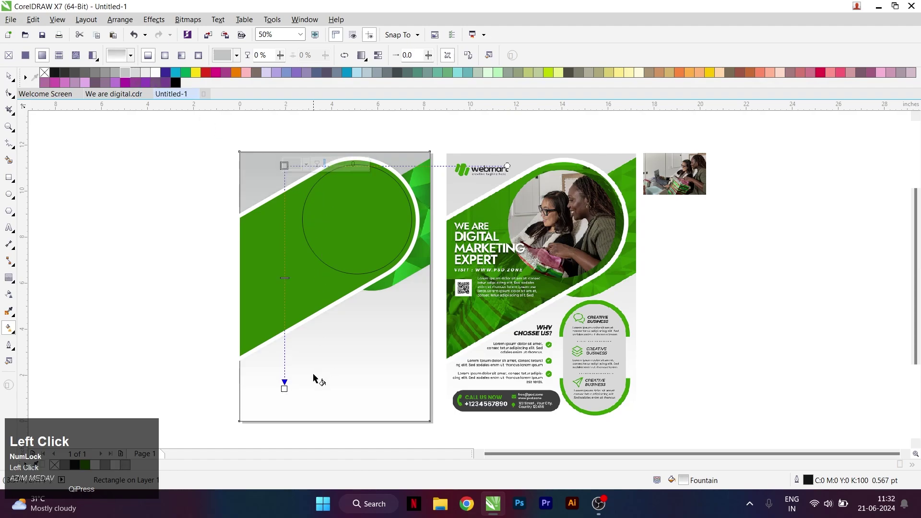
left_click_drag(285, 388, 284, 403)
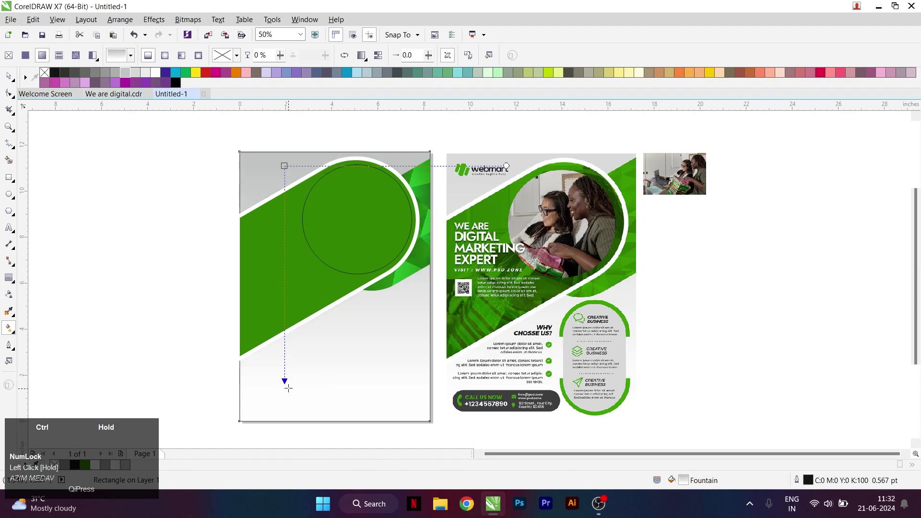
key("space")
left_click(416, 123)
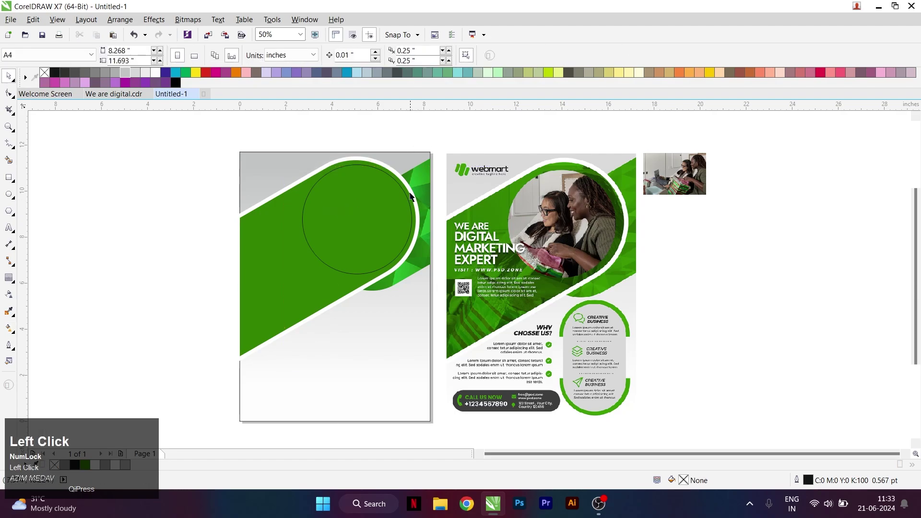
Fill the circle inside the large green shape with white and remove its outline.
scroll(390, 205, "left", 1)
left_click(390, 207)
scroll(391, 207, "up", 1)
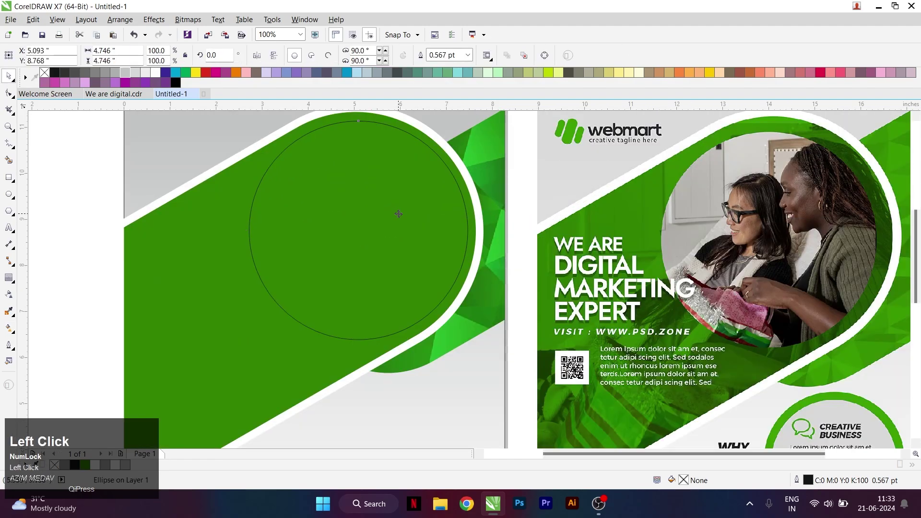
left_click(166, 72)
left_click(155, 72)
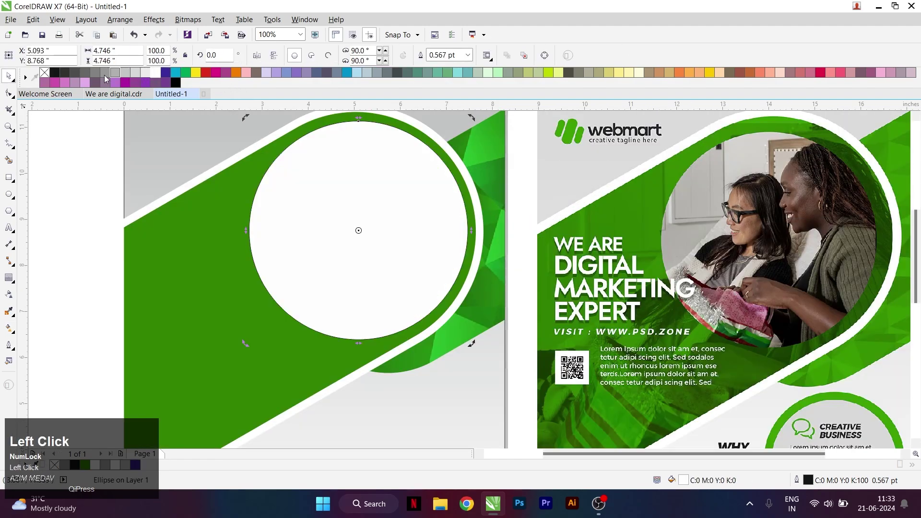
right_click(46, 75)
scroll(383, 236, "down", 1)
left_click(721, 197)
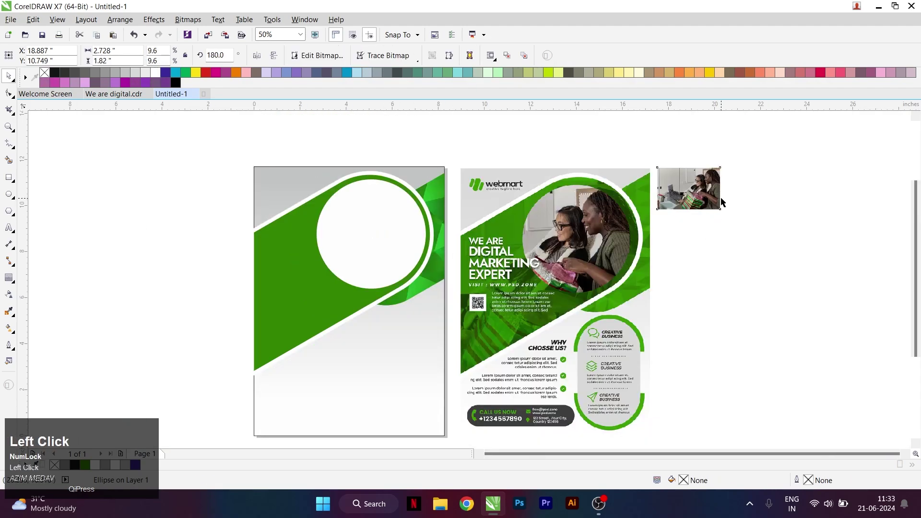
scroll(387, 209, "up", 1)
key("3")
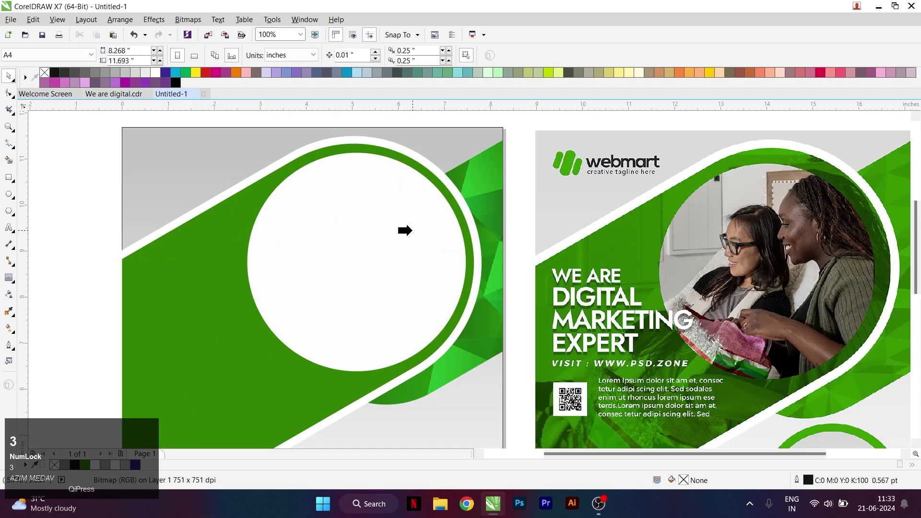
left_click(509, 227)
left_click(496, 270)
scroll(580, 254, "down", 1)
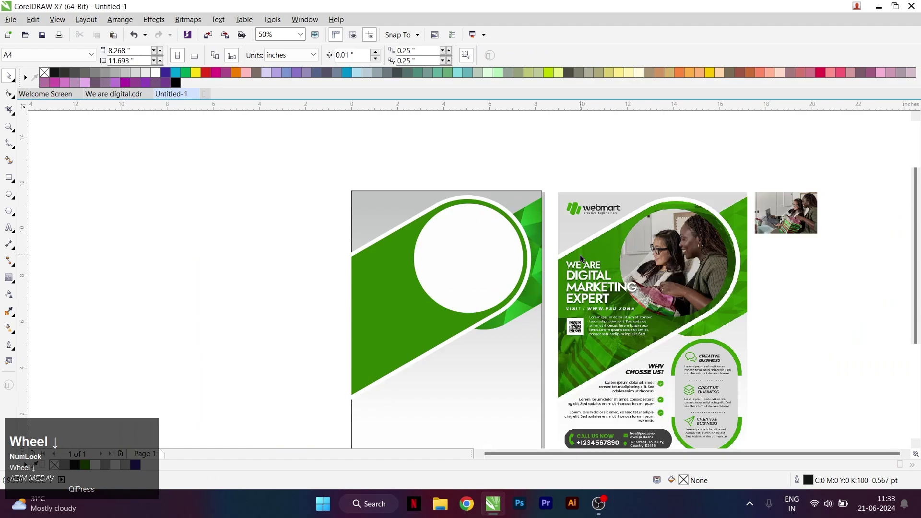
Move the photo to the empty area on the other side of the page and place a duplicate below it.
left_click(799, 215)
left_click_drag(799, 215, 305, 226)
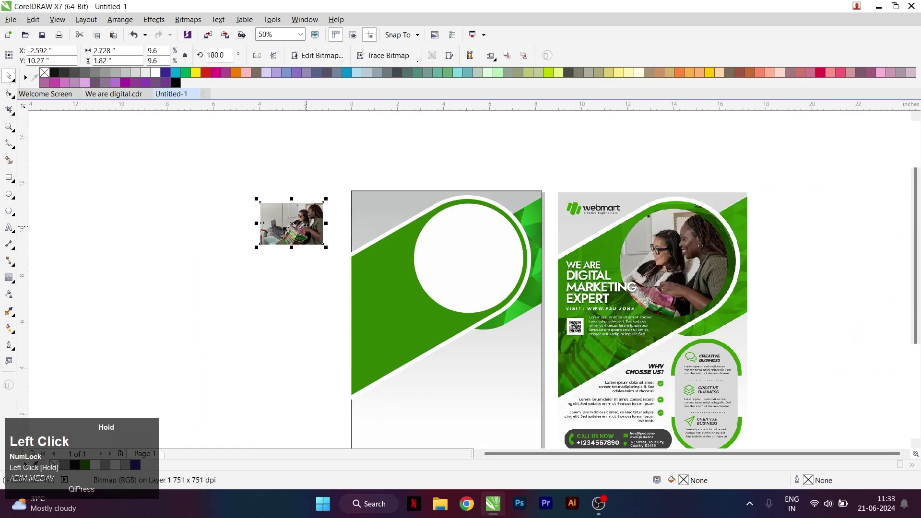
scroll(305, 225, "up", 1)
right_click(308, 223)
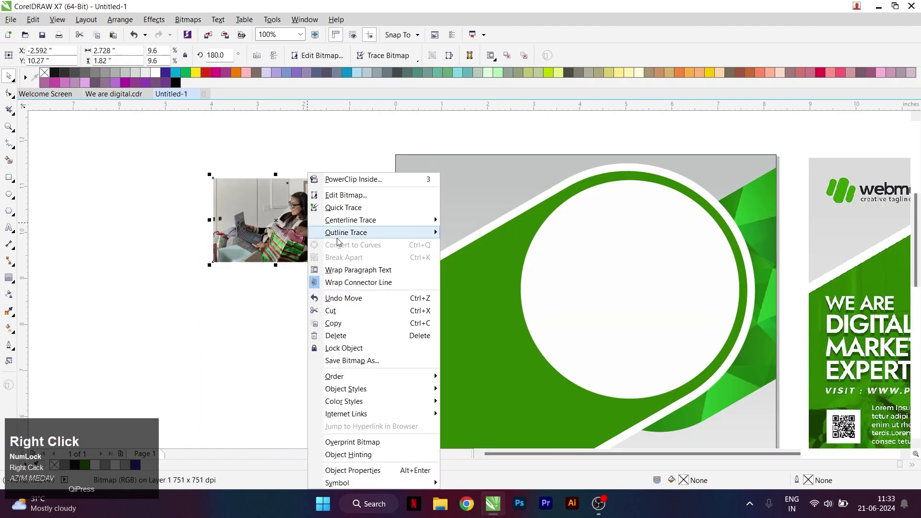
left_click(331, 323)
left_click_drag(277, 222, 276, 322)
key("ctrl+2")
PowerClip one copy of the photo inside the white circle.
left_click(566, 136)
key("3")
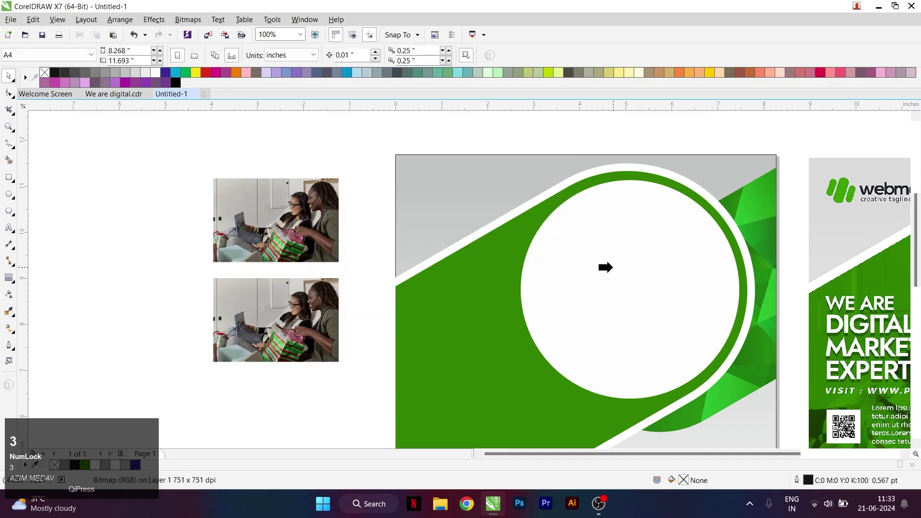
left_click(605, 266)
Edit the circle's PowerClip contents, enlarging and repositioning the photo so both women fill the frame as in the reference.
key("4")
left_click(595, 257)
scroll(544, 231, "down", 1)
scroll(638, 286, "up", 1)
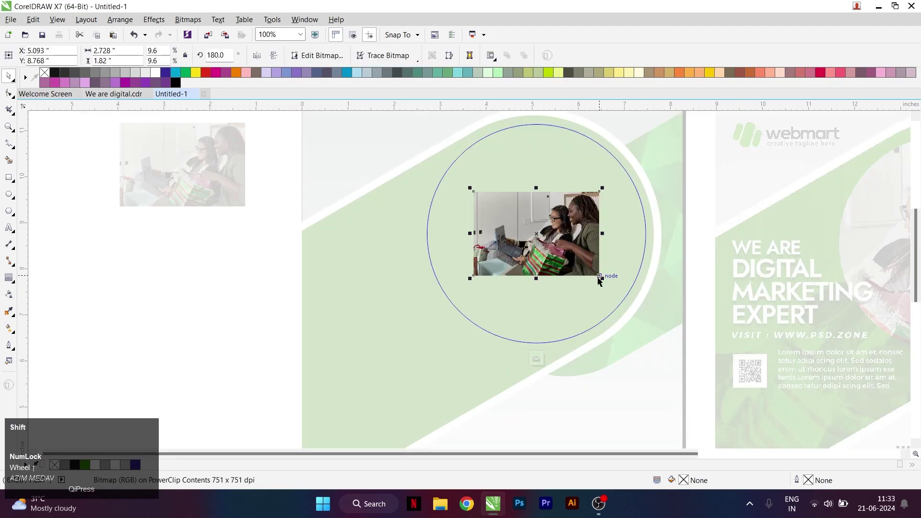
left_click_drag(600, 281, 701, 348)
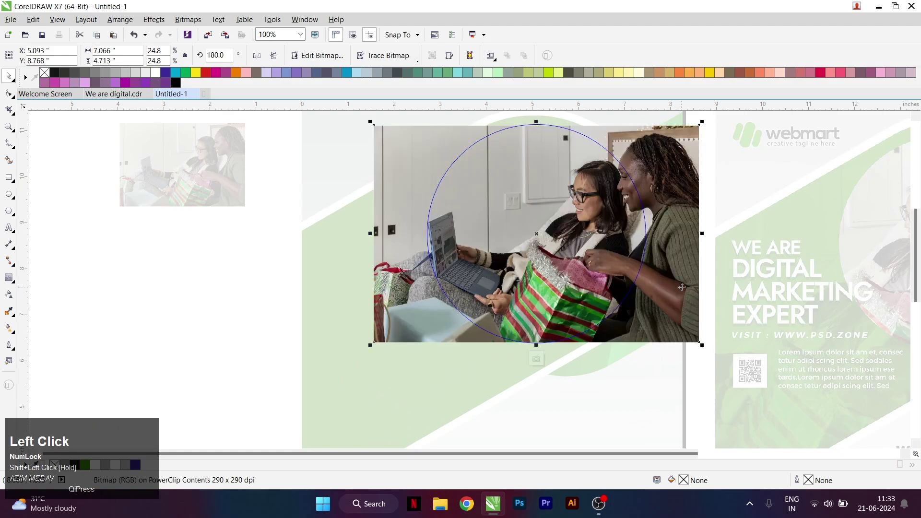
left_click_drag(682, 287, 634, 287)
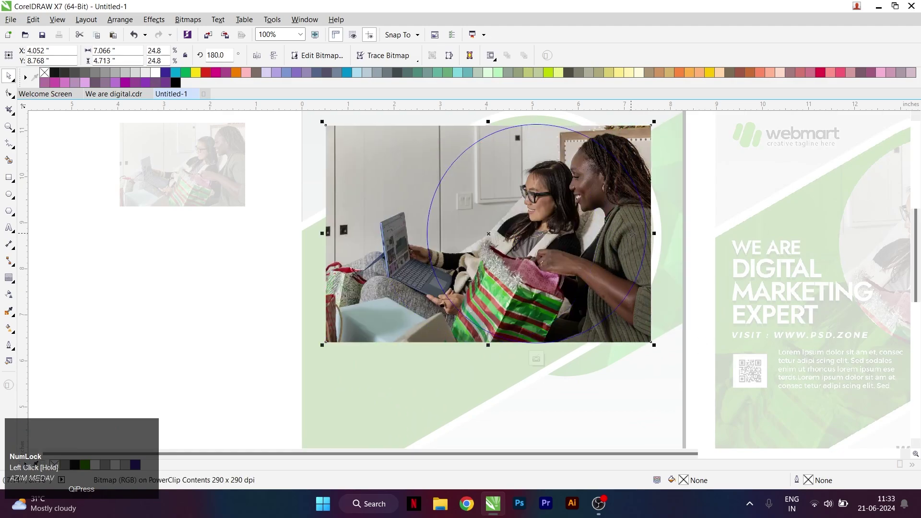
left_click_drag(631, 234, 625, 234)
left_click_drag(648, 346, 657, 352)
left_click_drag(623, 298, 612, 314)
scroll(638, 199, "up", 3)
left_click_drag(618, 191, 624, 186)
left_click_drag(604, 253, 600, 258)
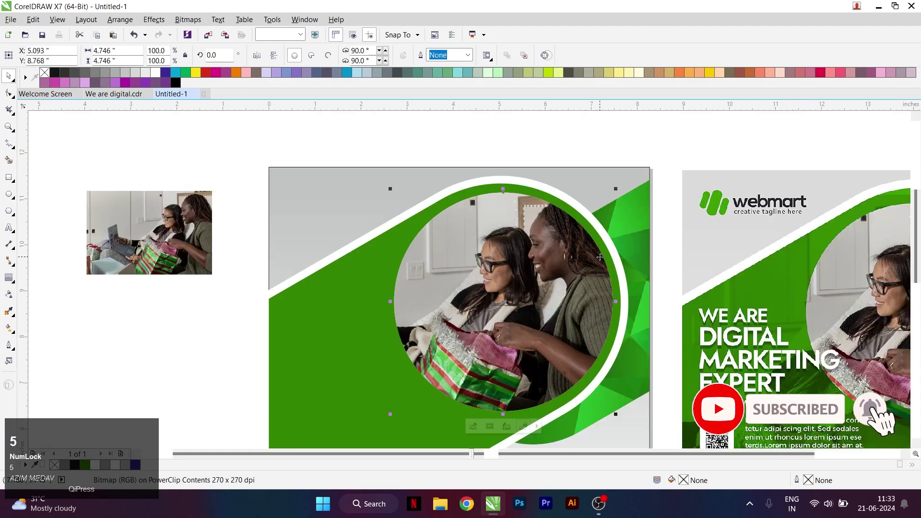
PowerClip the remaining photo copy inside the large green shape.
scroll(550, 281, "down", 1)
scroll(550, 282, "down", 1)
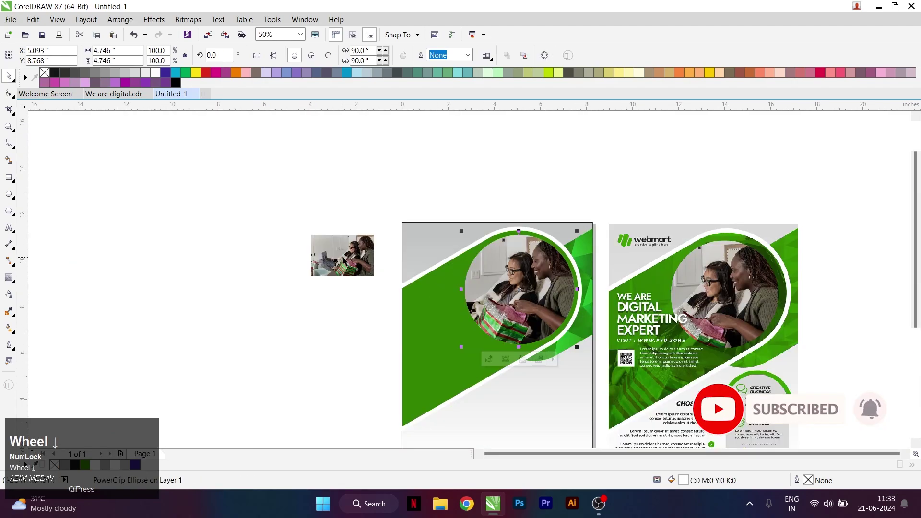
left_click(365, 274)
key("3")
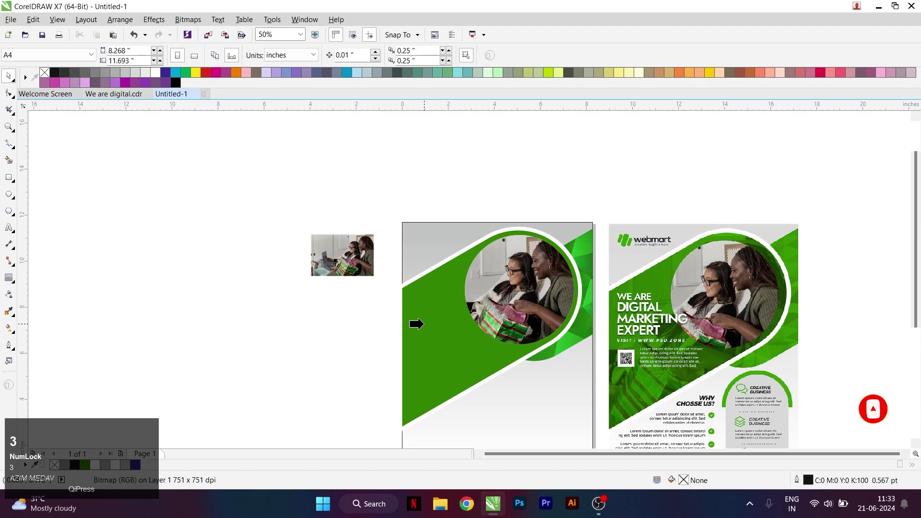
left_click(422, 324)
Enlarge the clipped photo to about 16.7 by 11.15 inches and position it so the gift bag covers the green shape's lower part.
key("4")
left_click(499, 336)
left_click_drag(525, 353, 745, 437)
mouse_move(570, 392)
left_mouse_down()
mouse_move(582, 382)
mouse_move(567, 382)
left_mouse_up()
key("5")
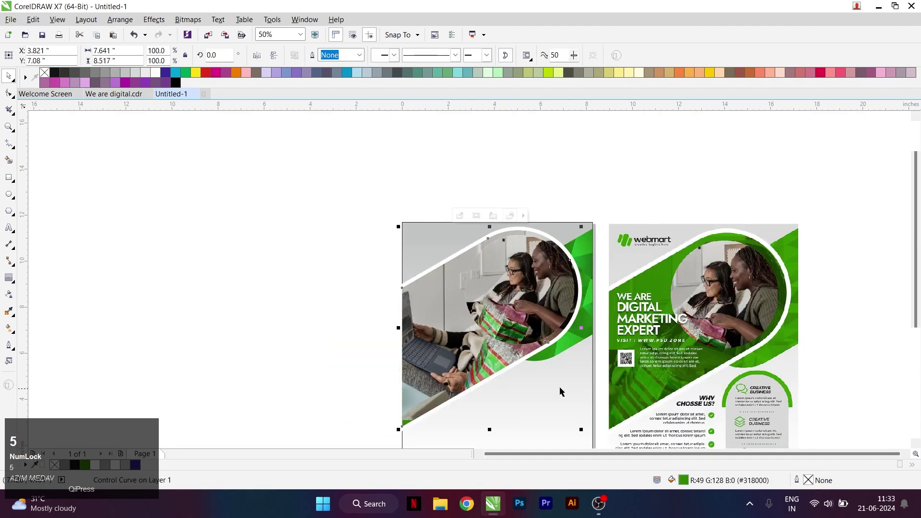
key("4")
mouse_move(645, 411)
left_mouse_down()
mouse_move(607, 398)
mouse_move(648, 426)
left_mouse_up()
left_click_drag(590, 401, 581, 402)
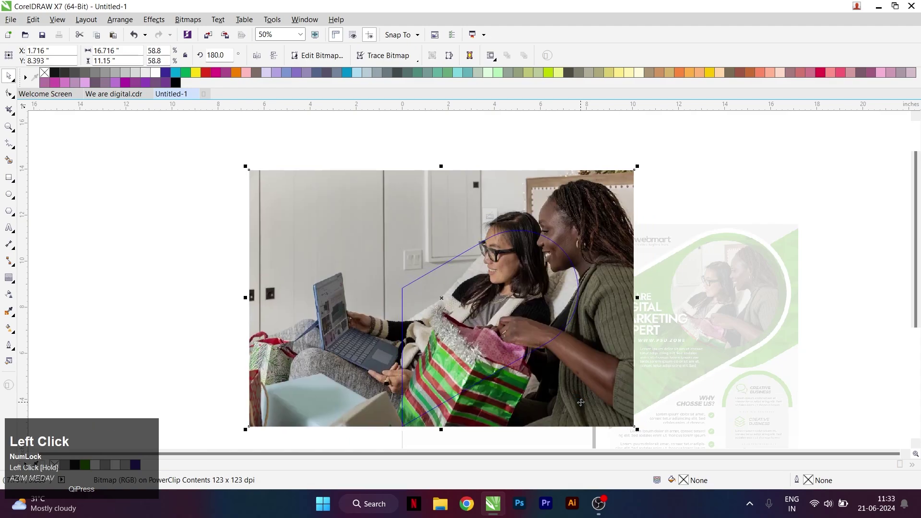
key("5")
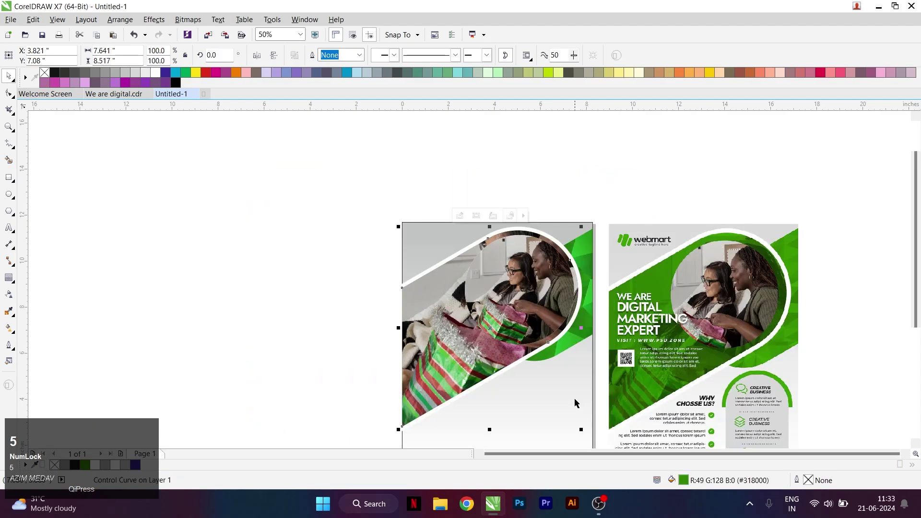
Apply a uniform transparency of 50 to the photo clipped inside the green shape and finish editing its contents.
key("4")
left_click(486, 367)
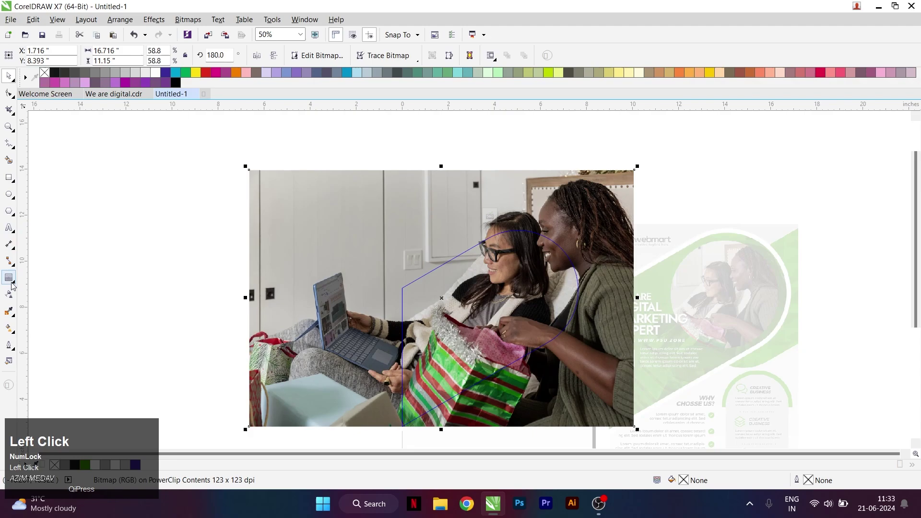
left_click(9, 293)
left_click(25, 55)
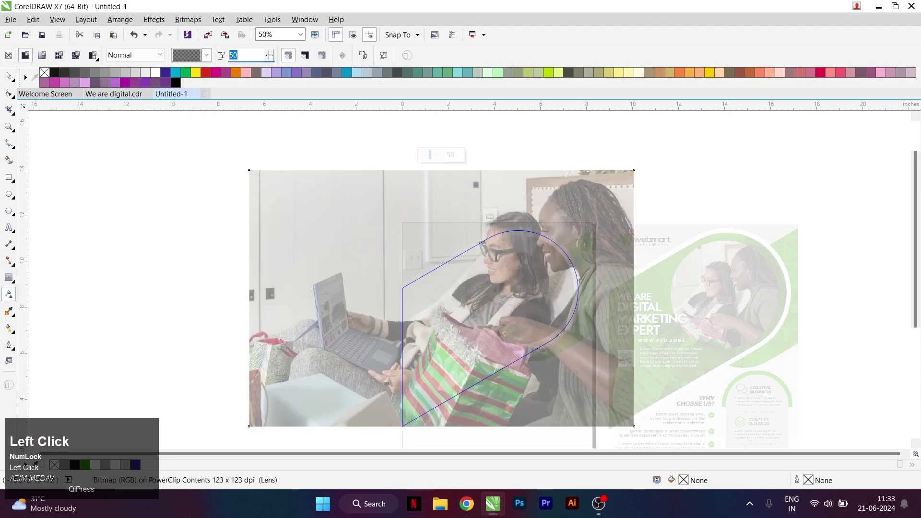
key("5")
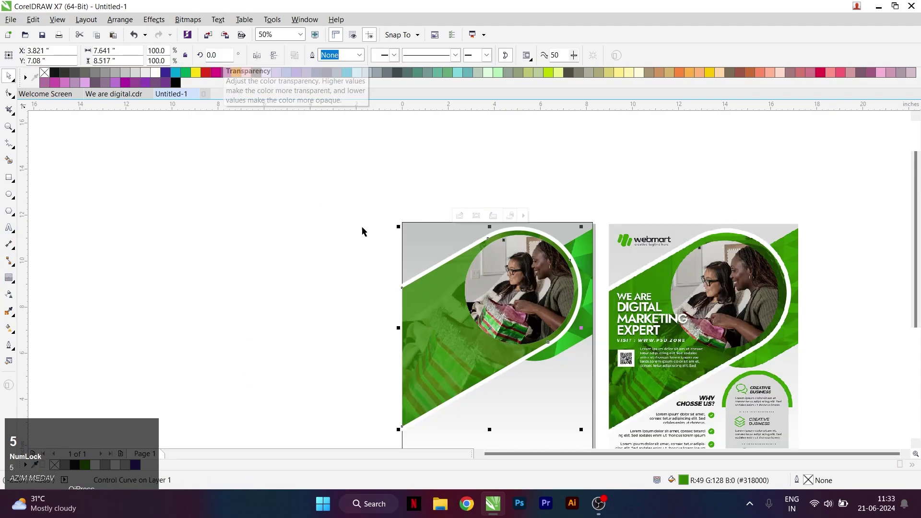
Draw a vertical rectangle about 2.7 by 4.67 inches in the blank lower-right area of the page.
scroll(447, 261, "down", 1)
scroll(489, 384, "up", 1)
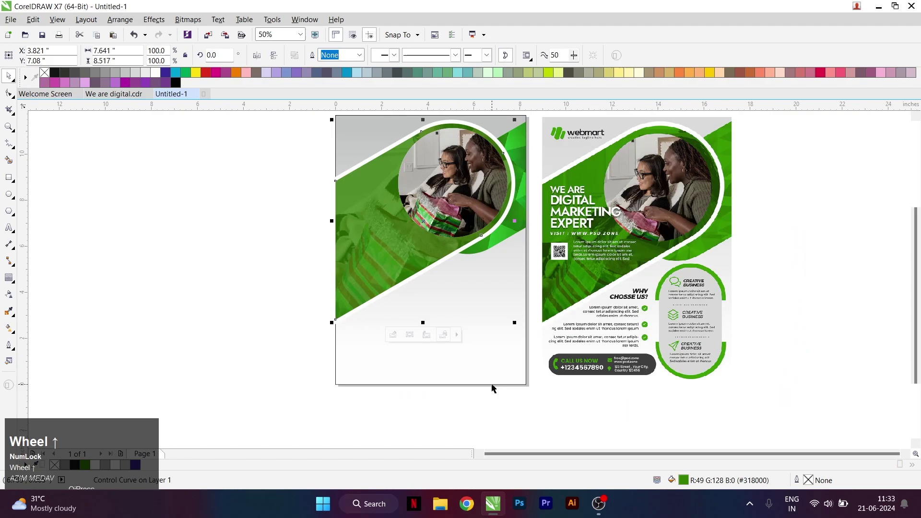
left_click(272, 219)
scroll(432, 260, "up", 1)
left_click(8, 178)
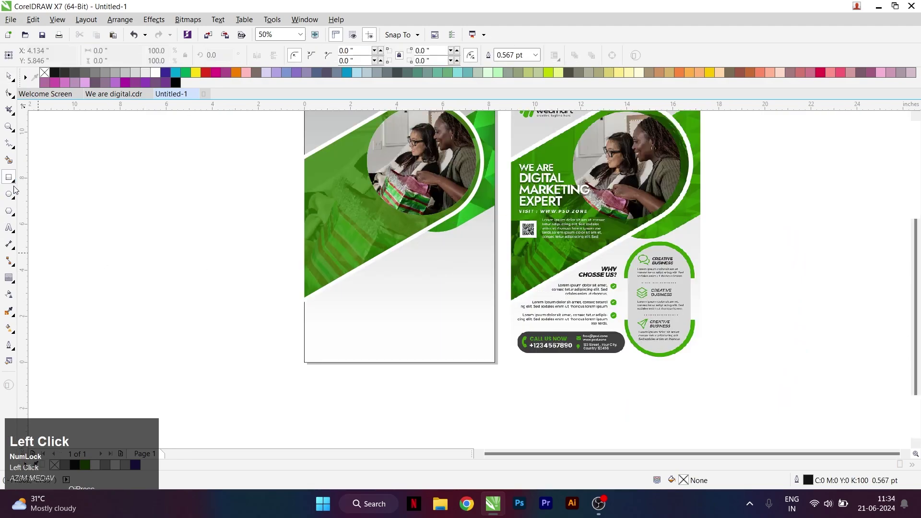
mouse_move(433, 245)
left_mouse_down()
mouse_move(469, 330)
mouse_move(495, 353)
left_mouse_up()
key("space")
left_click_drag(475, 315, 470, 316)
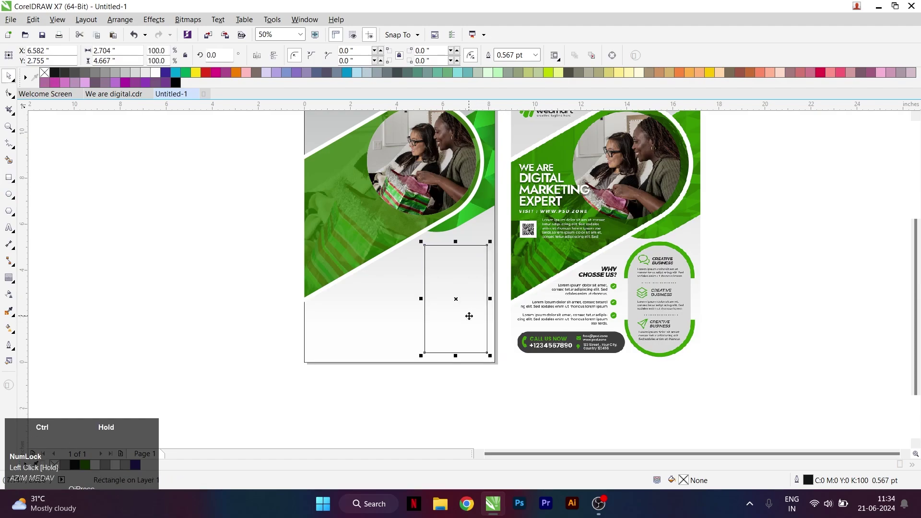
Round all the rectangle's corners to the full 1.352-inch radius, shaping it into a capsule.
left_click(8, 95)
left_click_drag(425, 245, 456, 289)
key("space")
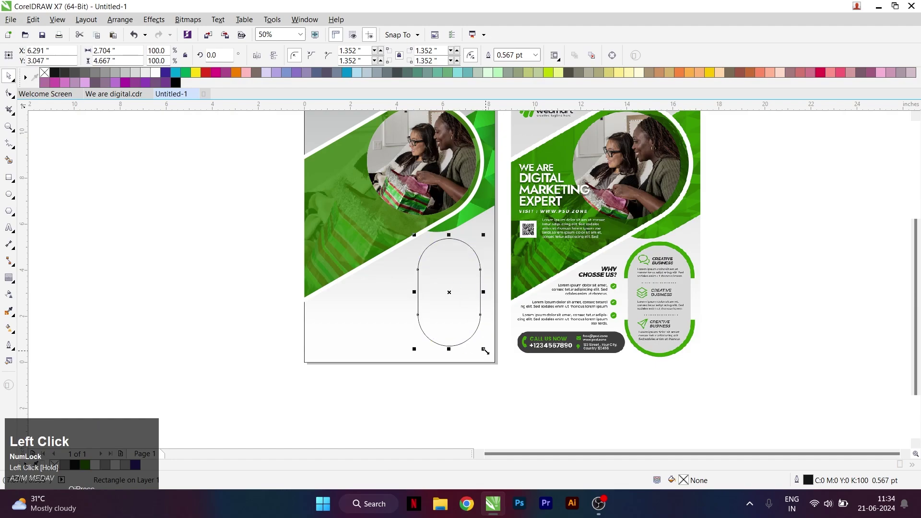
Enlarge the capsule to about 2.84 by 4.9 inches and position it near the page's right edge.
left_click_drag(486, 351, 494, 358)
scroll(469, 297, "up", 1)
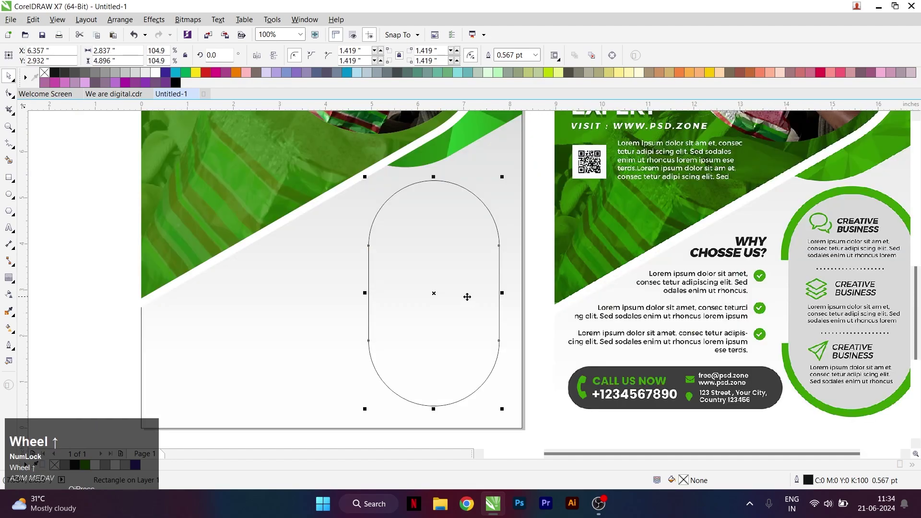
scroll(468, 304, "down", 1)
scroll(200, 238, "up", 1)
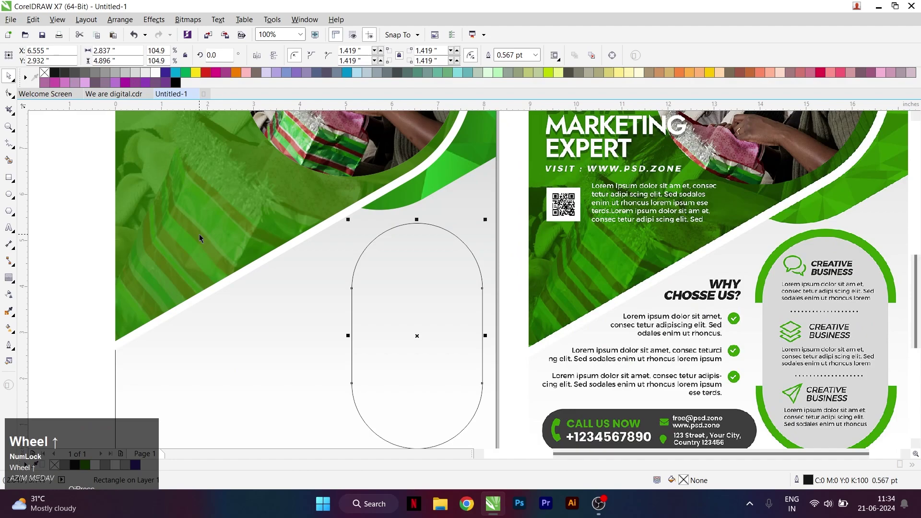
Add a one-step outside contour offset about 0.177 inches around the capsule.
left_click(9, 277)
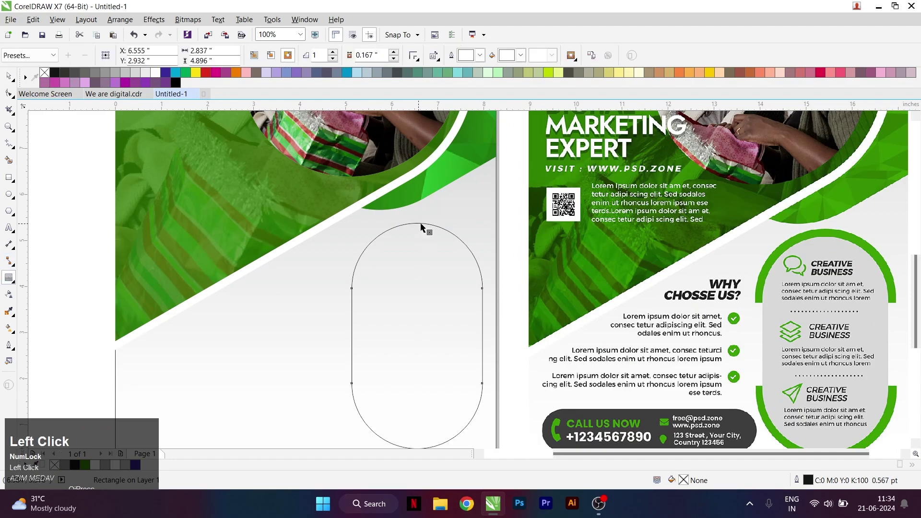
mouse_move(421, 226)
left_mouse_down()
mouse_move(424, 235)
mouse_move(420, 214)
mouse_move(430, 217)
left_mouse_up()
left_click_drag(430, 217, 431, 217)
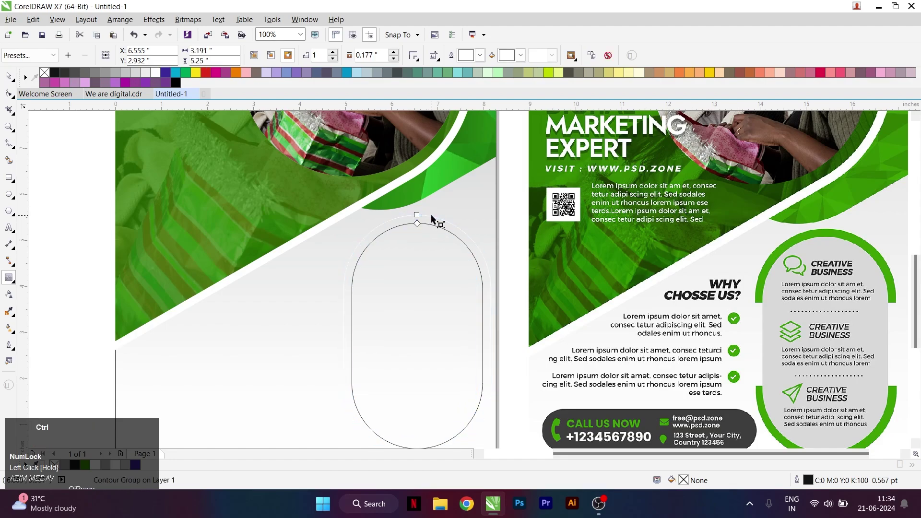
key("ctrl+space")
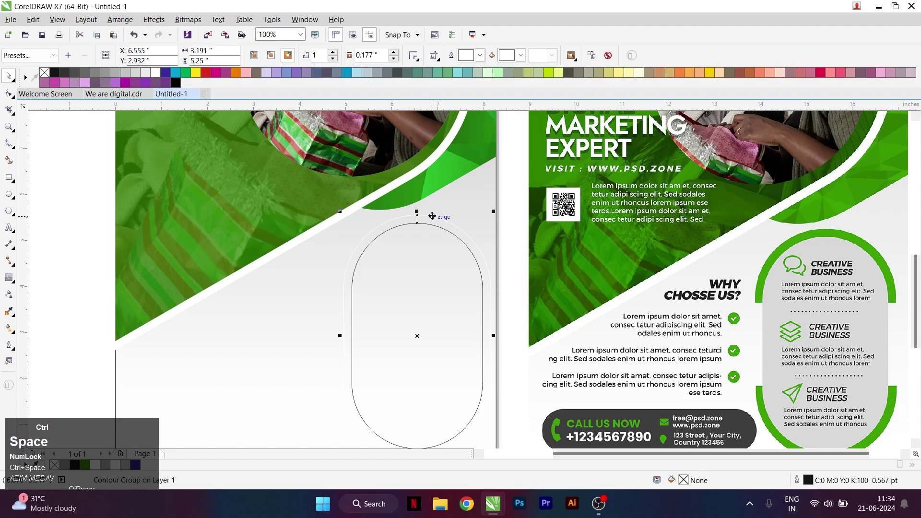
left_click(85, 465)
key("ctrl+z")
key("ctrl+space")
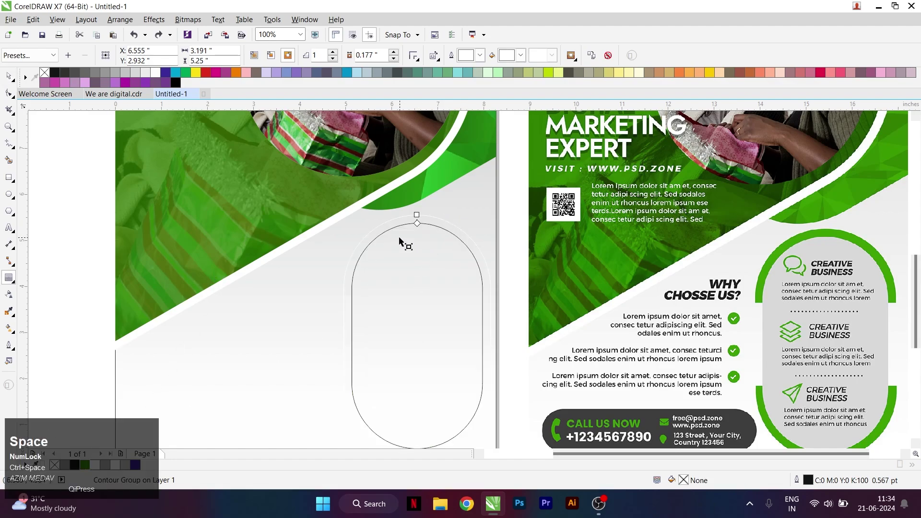
left_click(10, 76)
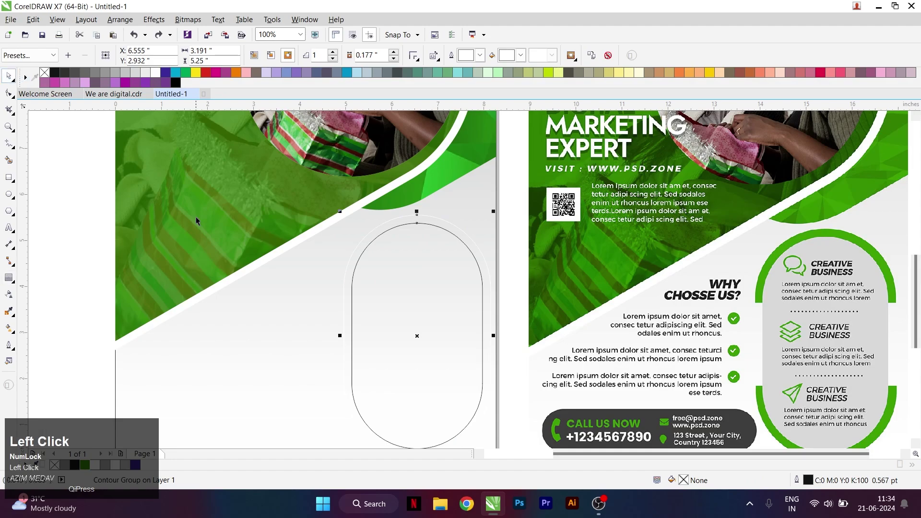
right_click(414, 261)
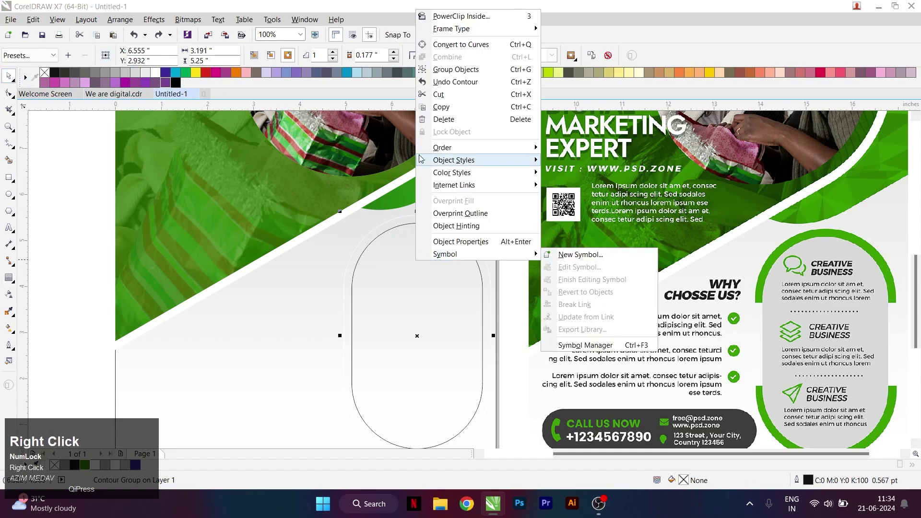
left_click(380, 228)
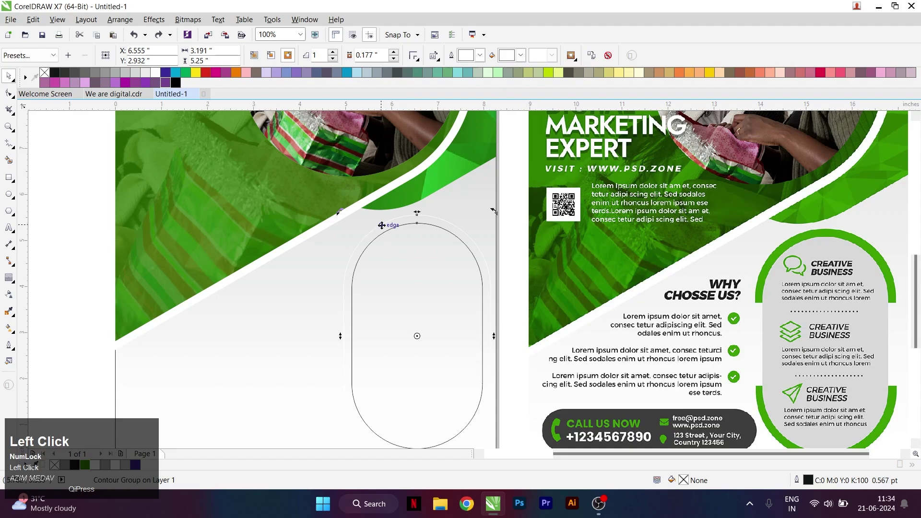
Break the contour group apart and fill the outer capsule with the flyer's green (#318000).
right_click(381, 226)
left_click(418, 243)
left_click(358, 245)
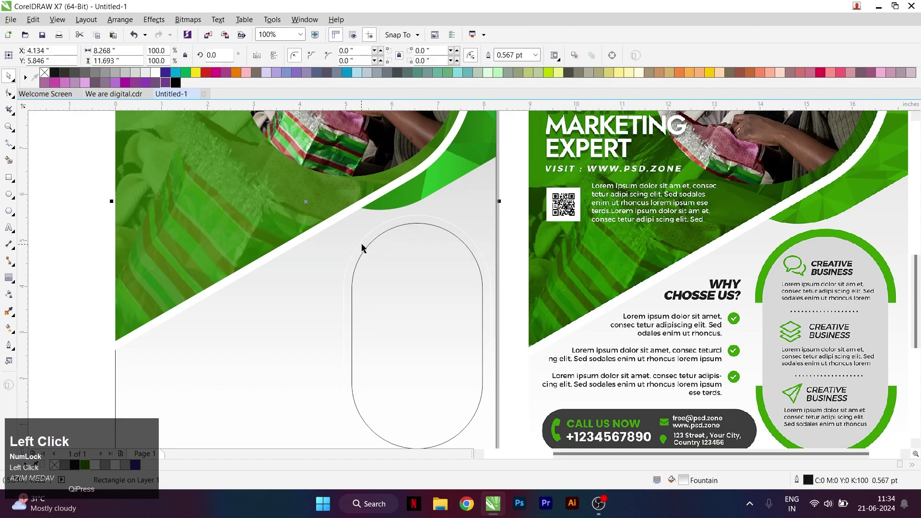
left_click(362, 245)
left_click(85, 465)
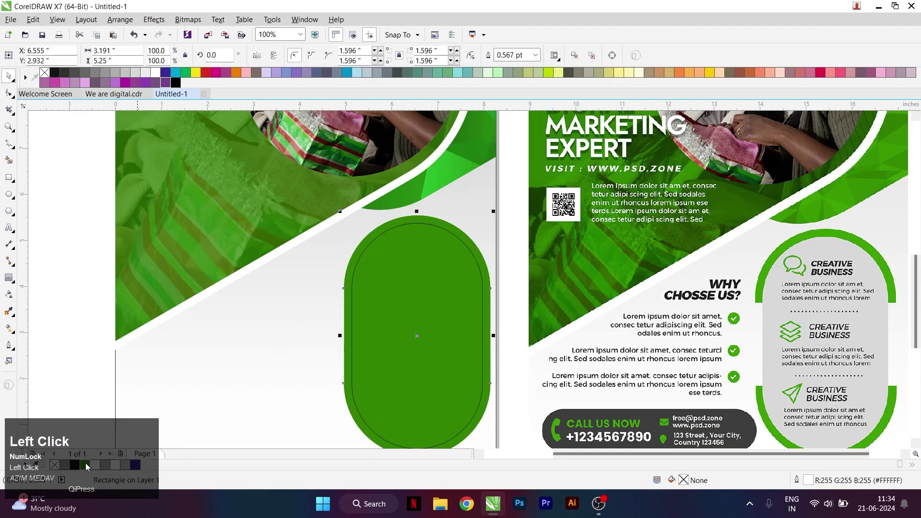
Fill the inner capsule with 20% black light gray and remove the outlines from both capsules.
left_click(371, 299)
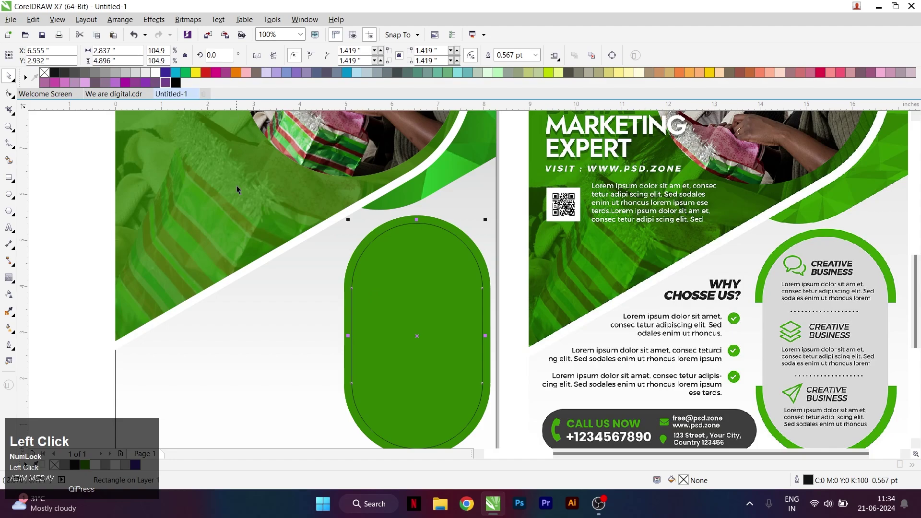
left_click(134, 72)
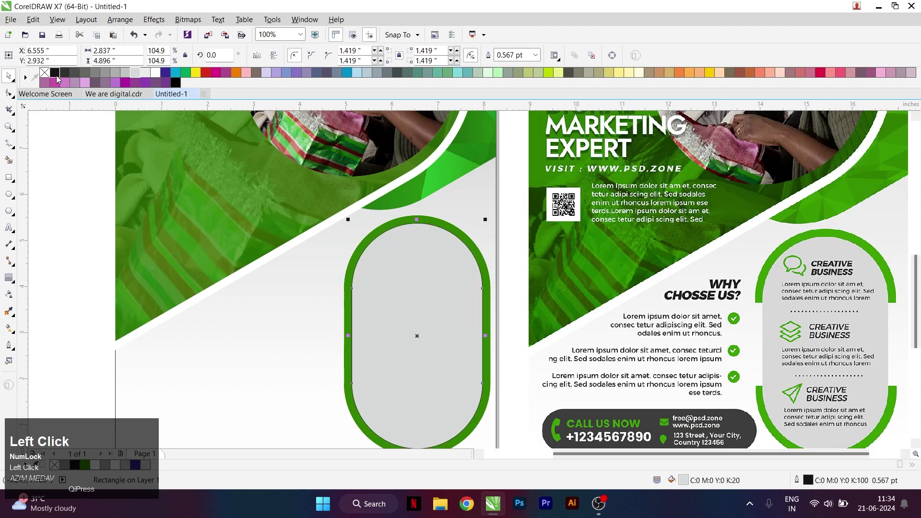
right_click(44, 72)
left_click(449, 218)
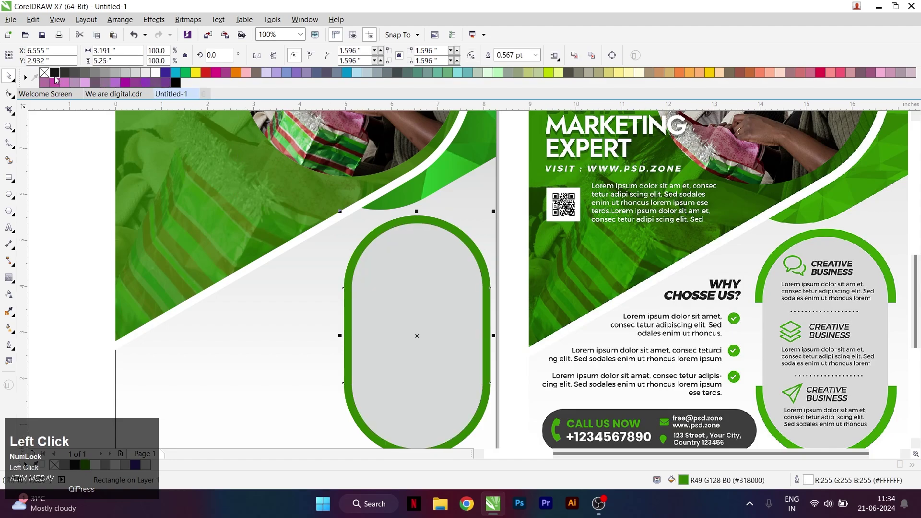
right_click(45, 72)
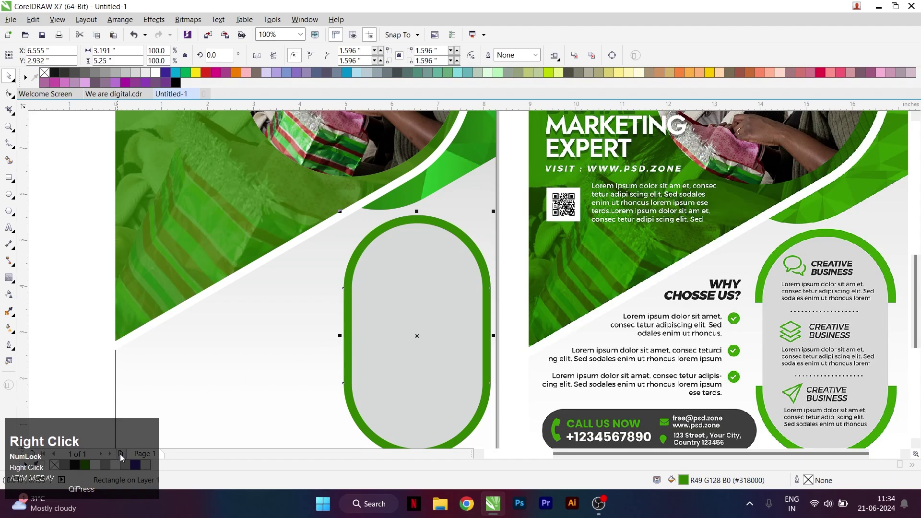
Try 30% Black and 40% Black on the inner capsule, settling on a 20% Black fill.
left_click_drag(126, 464, 415, 310)
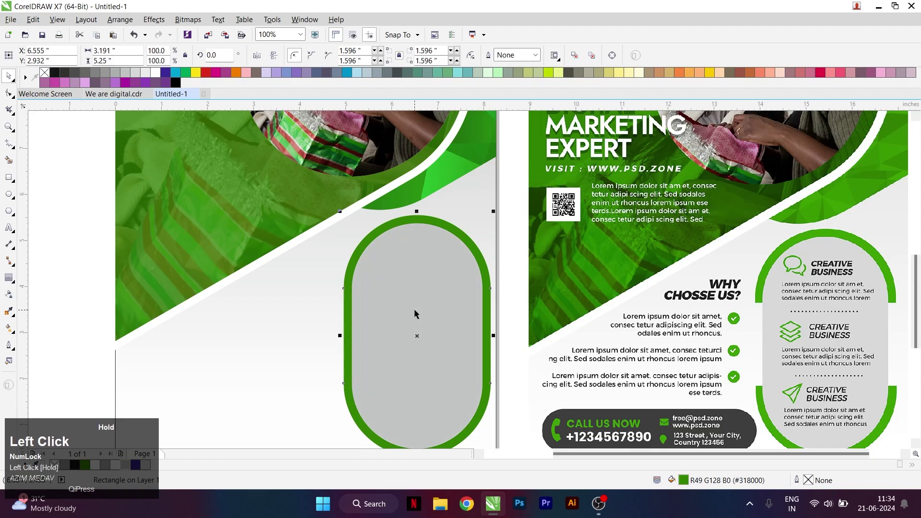
left_click(109, 465)
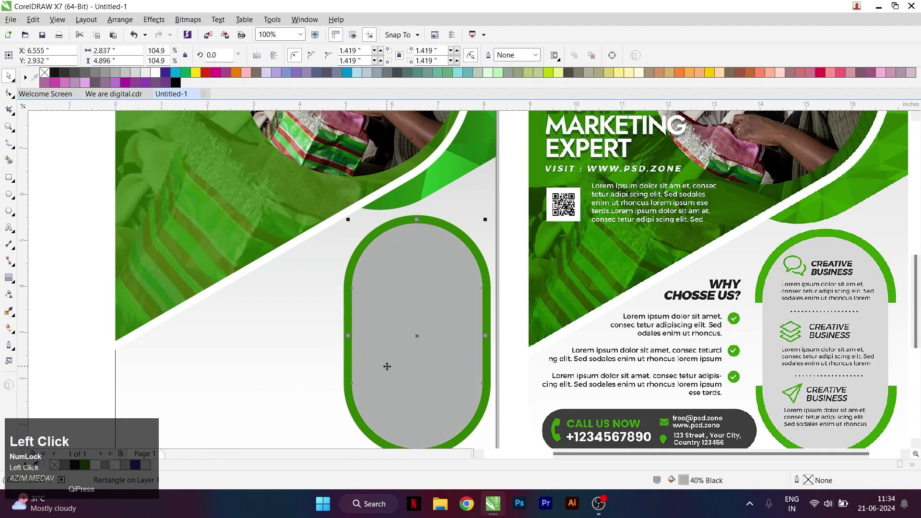
left_click(146, 465)
scroll(415, 245, "down", 1)
scroll(438, 233, "up", 1)
left_click(442, 232)
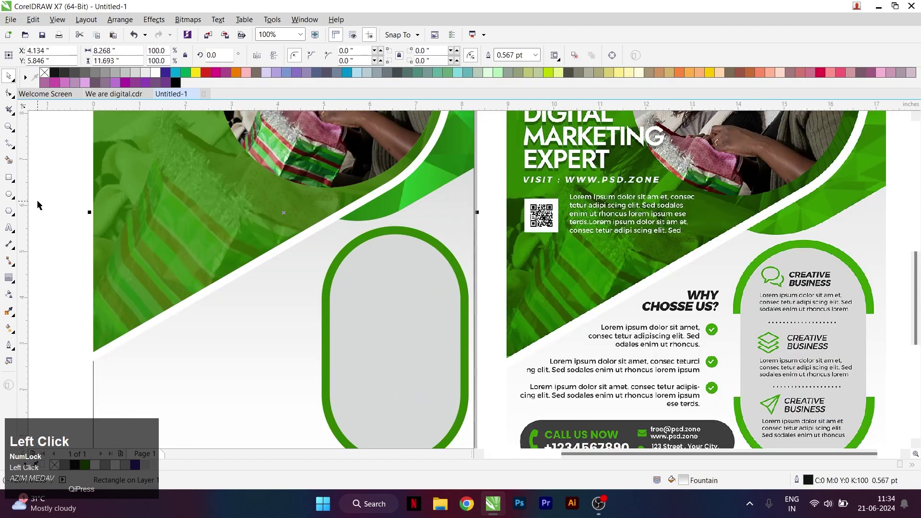
Draw a rectangle about 5.3 by 2.4 inches across the capsules' middle and center it vertically on the green capsule.
left_click(8, 179)
scroll(376, 300, "down", 2)
left_click_drag(312, 284, 434, 339)
key("space")
scroll(416, 289, "up", 2)
left_click(418, 278, "shift")
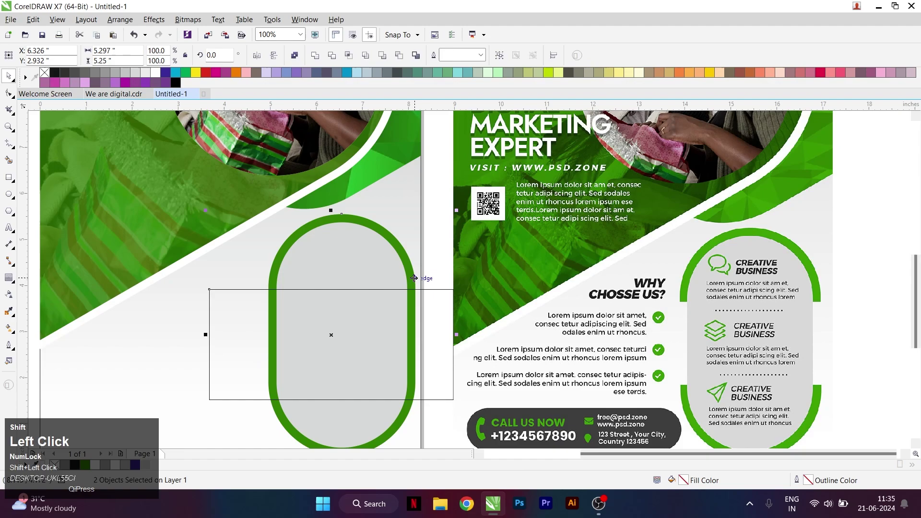
key("e")
left_click(417, 283, "shift")
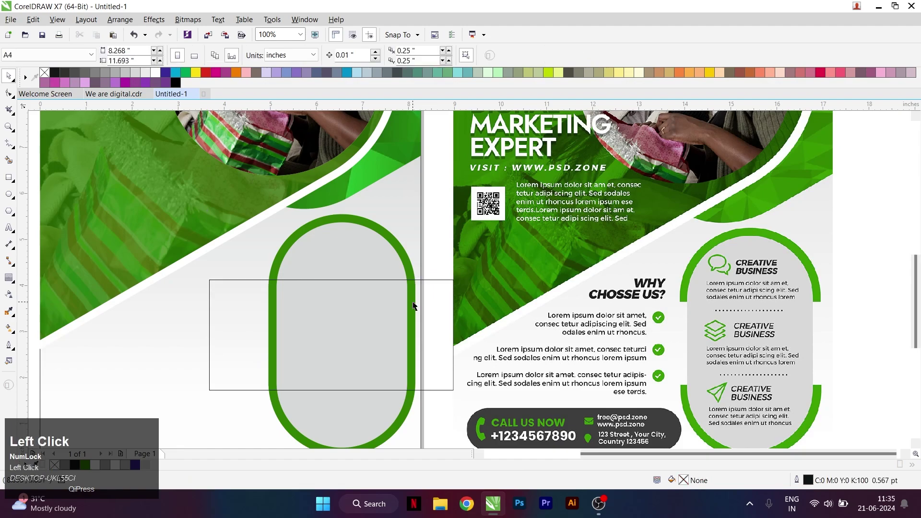
Trim the green capsule with the crossing rectangle and delete the rectangle, leaving green arcs at both ends.
left_click(410, 264, "shift")
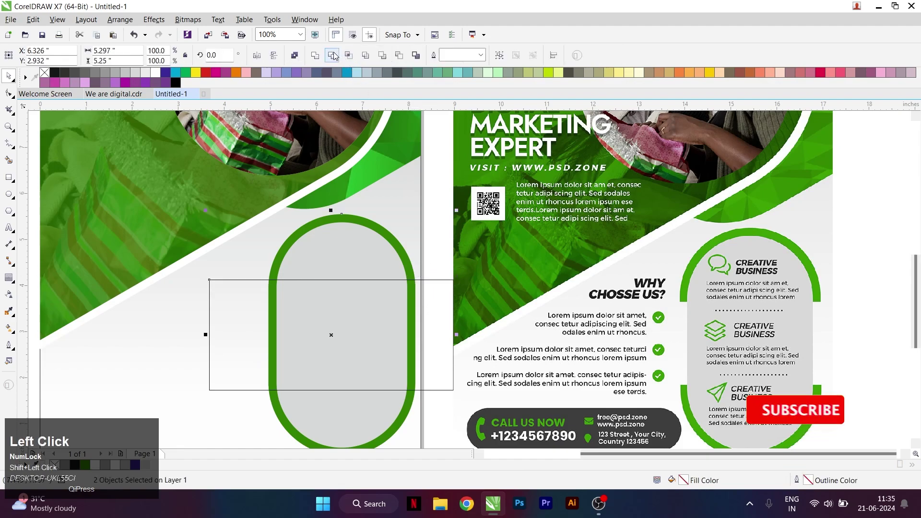
left_click(333, 55)
left_click(420, 294)
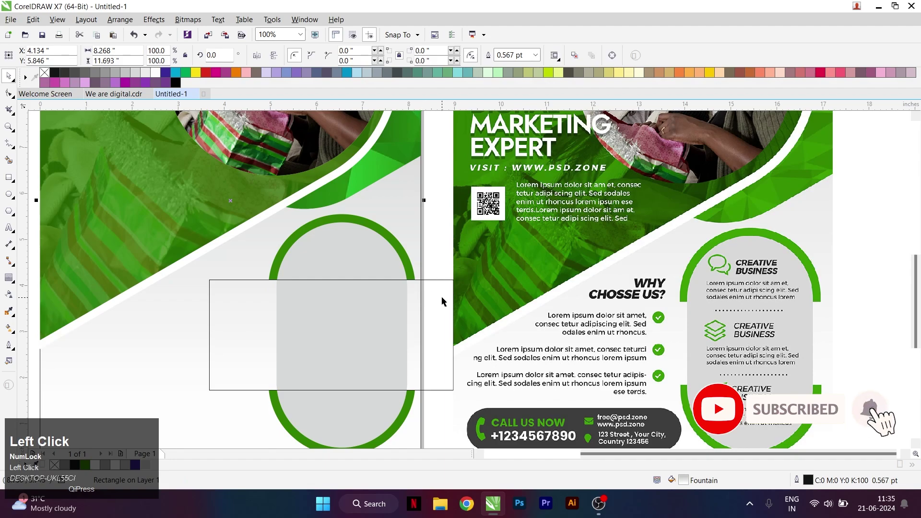
left_click(438, 298)
scroll(483, 234, "down", 2)
scroll(419, 279, "up", 2)
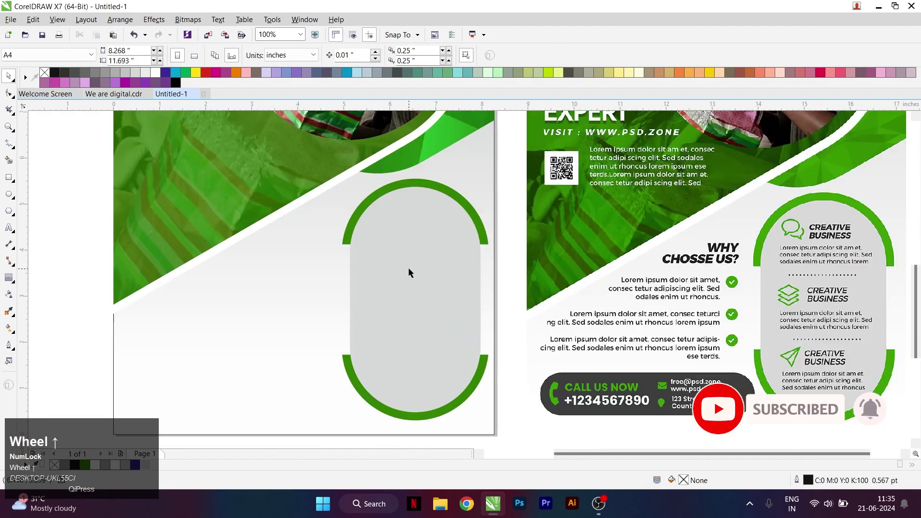
Select the gray capsule together with the green arcs and scale them down slightly.
left_click_drag(316, 196, 522, 431)
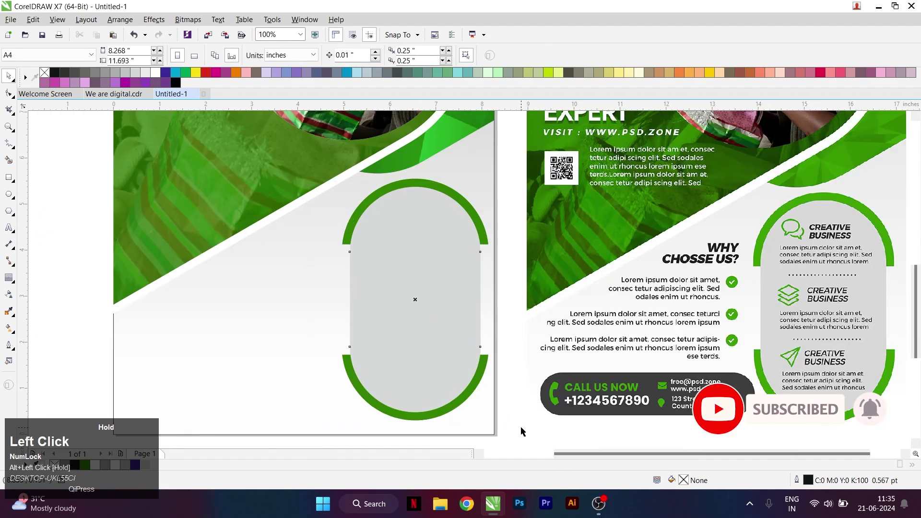
left_click(487, 185, "shift")
left_click_drag(314, 188, 494, 429)
left_click_drag(489, 176, 484, 186)
scroll(474, 284, "down", 1)
left_click(210, 327)
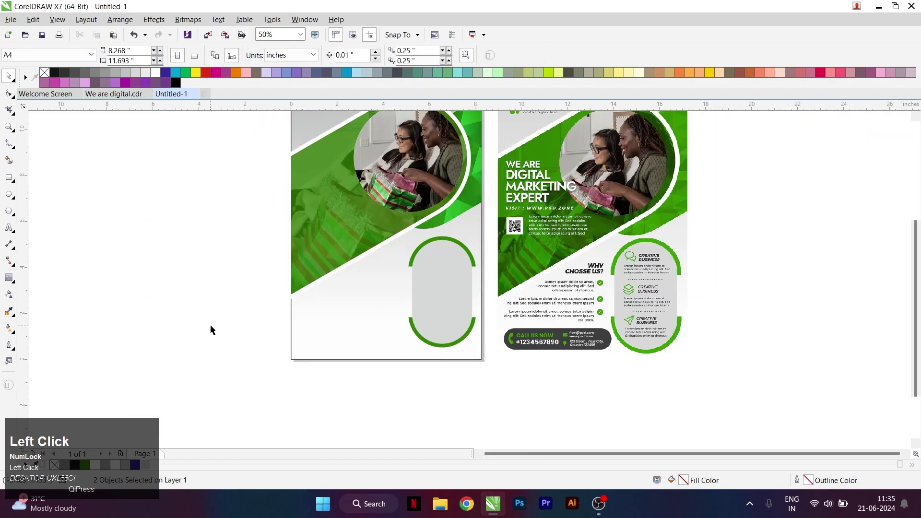
Draw a horizontal rectangle about 4.57 by 0.93 inches in the page's lower-left area beside the capsule.
scroll(335, 343, "up", 1)
left_click(9, 178)
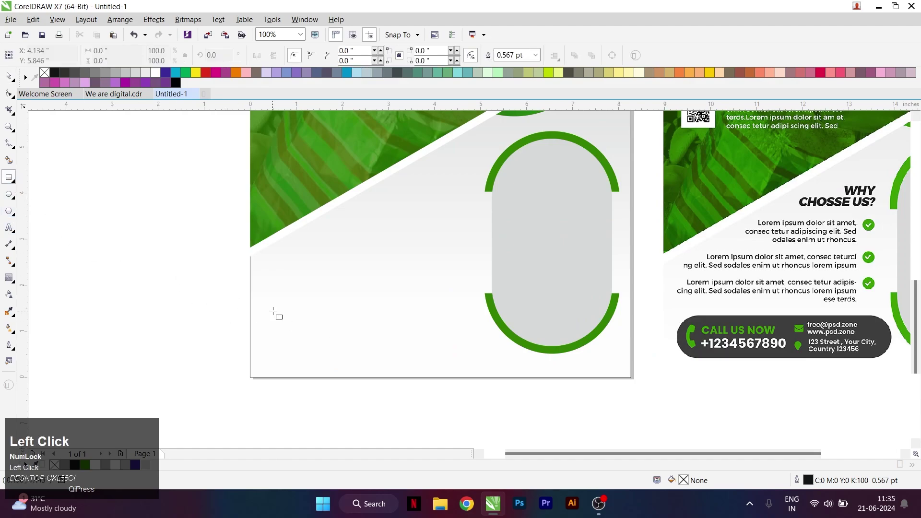
left_click_drag(259, 314, 471, 356)
key("space")
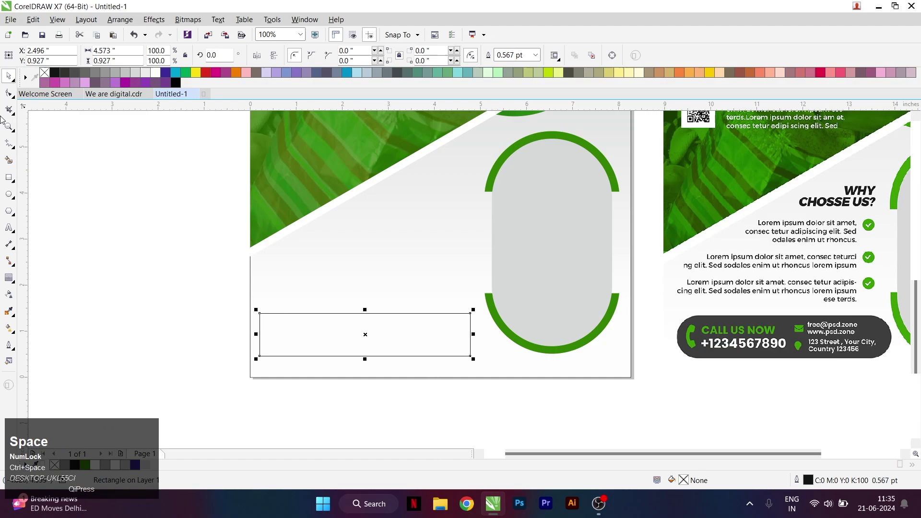
Round all the horizontal rectangle's corners to 0.464 inches and shift the bar slightly right.
left_click(9, 94)
left_click_drag(260, 313, 333, 341)
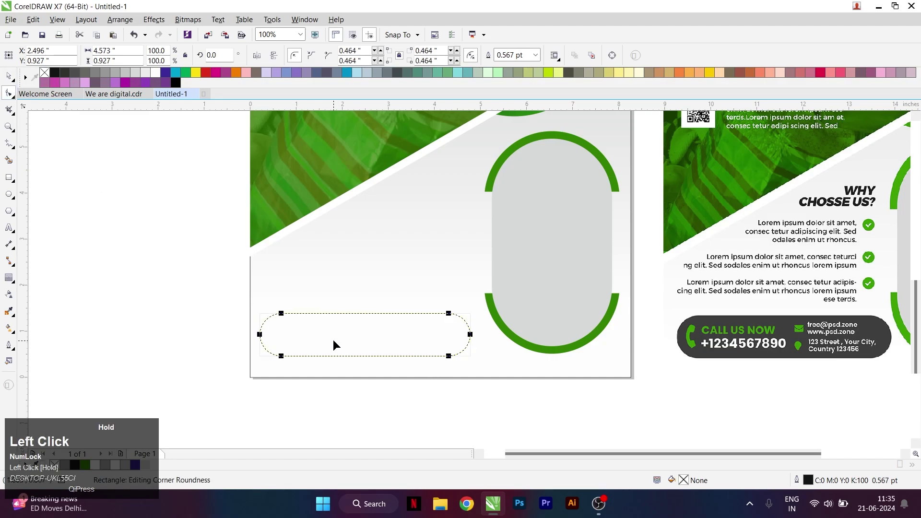
key("space")
left_click(400, 339)
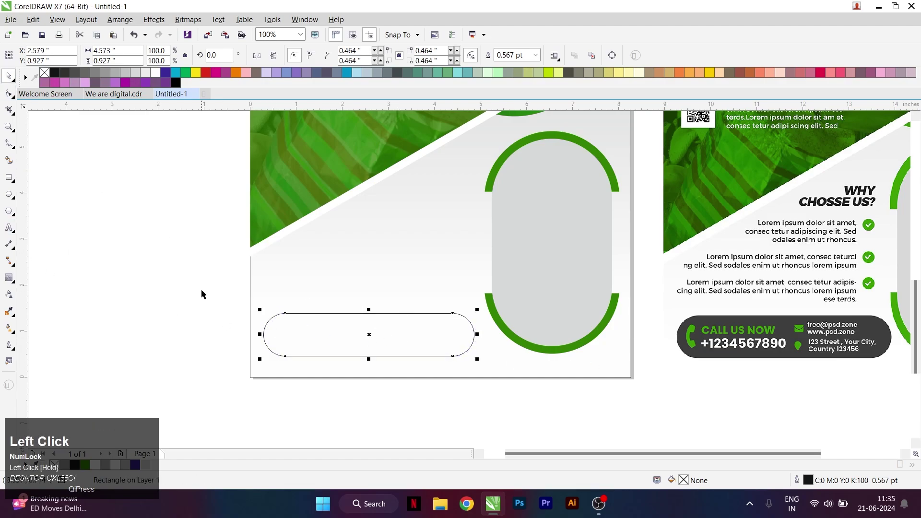
Fill the rounded bar with the dark gray (#3E3E3E) sampled from the reference's contact bar and remove its outline.
left_click(9, 311)
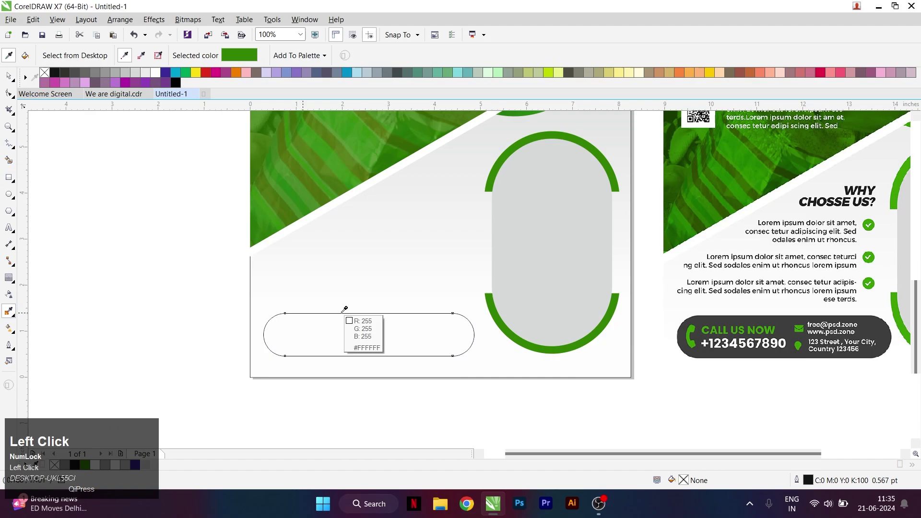
left_click(766, 319)
left_click(440, 331)
key("space")
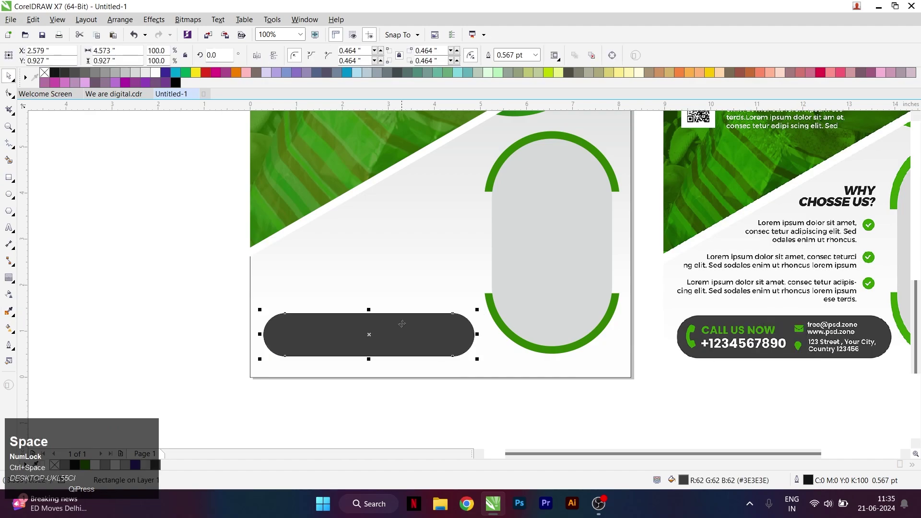
right_click(52, 75)
left_click(411, 275)
Group the four upper photo and green shape objects and PowerClip the group inside the gradient page background.
scroll(449, 236, "up", 3)
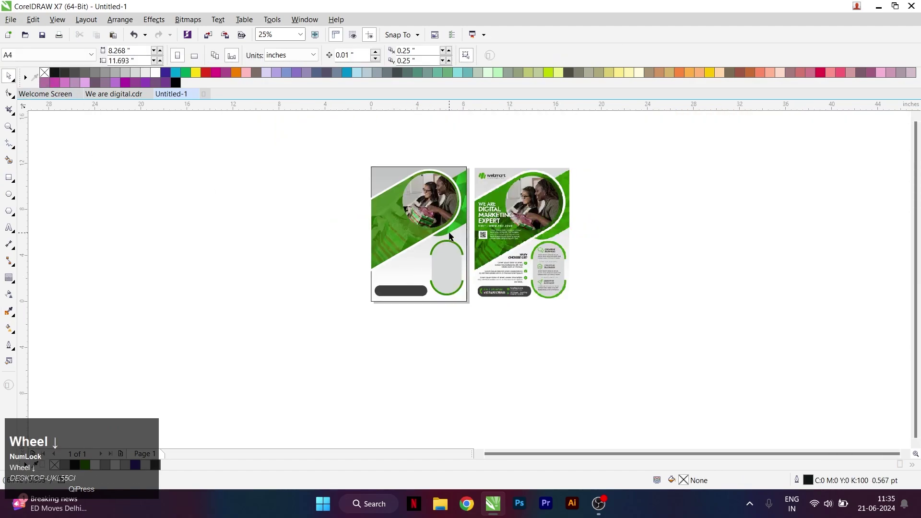
scroll(449, 235, "up", 1)
left_click(421, 170)
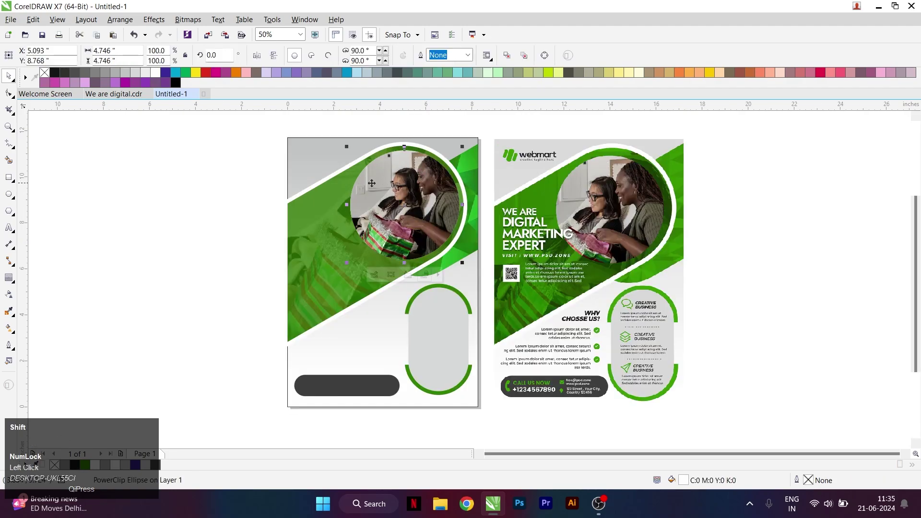
left_click(343, 183, "shift")
key("ctrl+g")
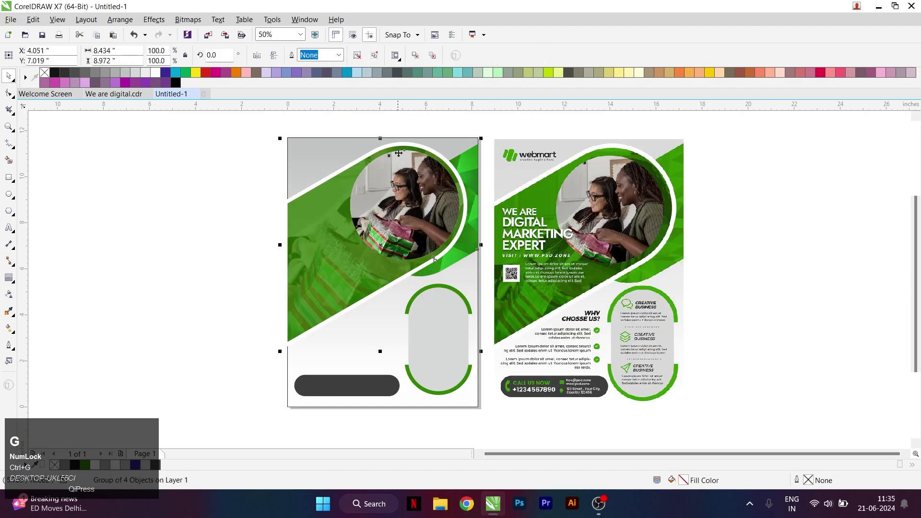
key("3")
left_click(320, 154)
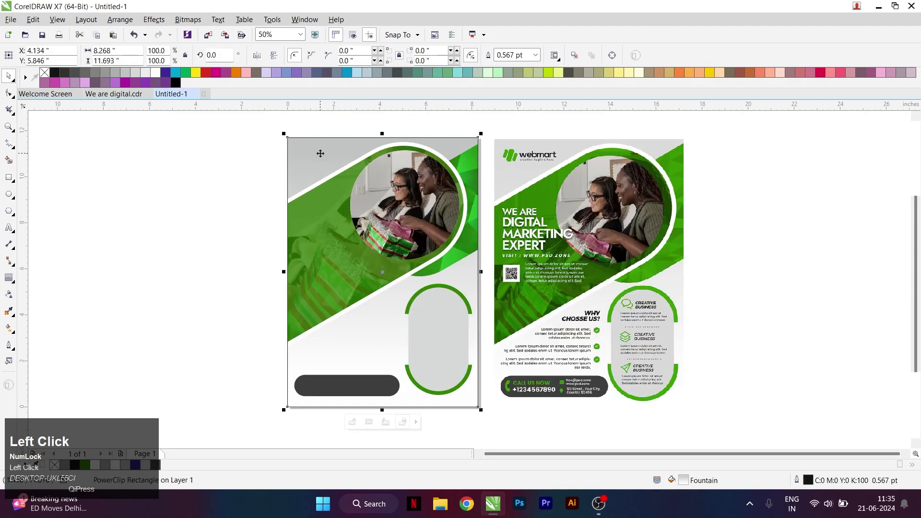
left_click(217, 227)
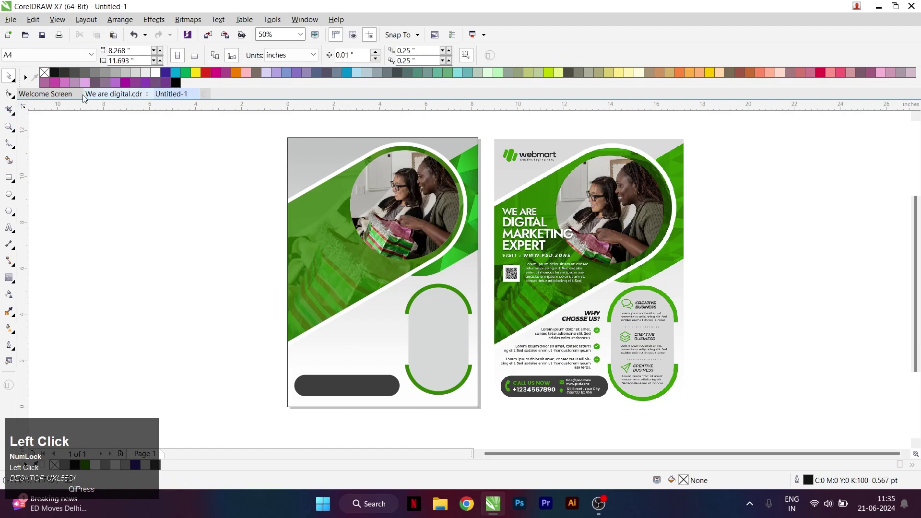
Zoom in on the flyer page and review the artwork in a full-screen preview.
left_click(10, 127)
left_click_drag(281, 131, 484, 416)
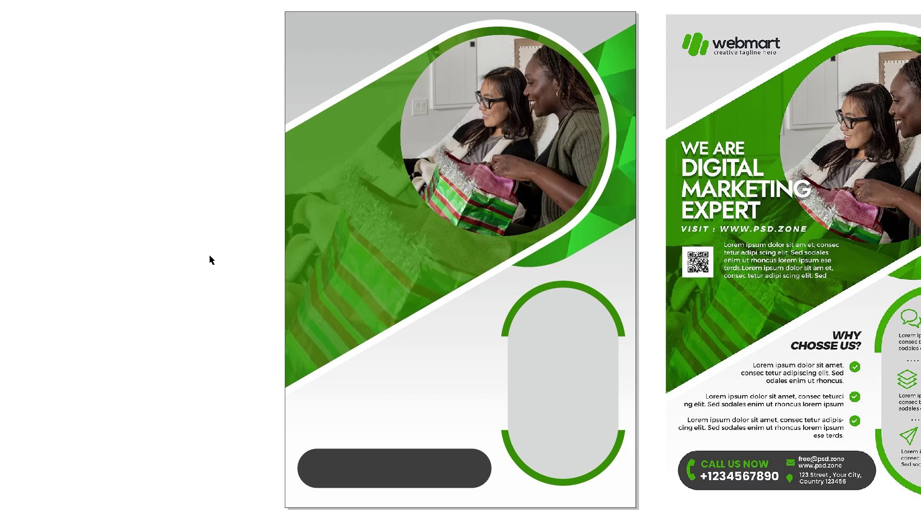
left_click(209, 256)
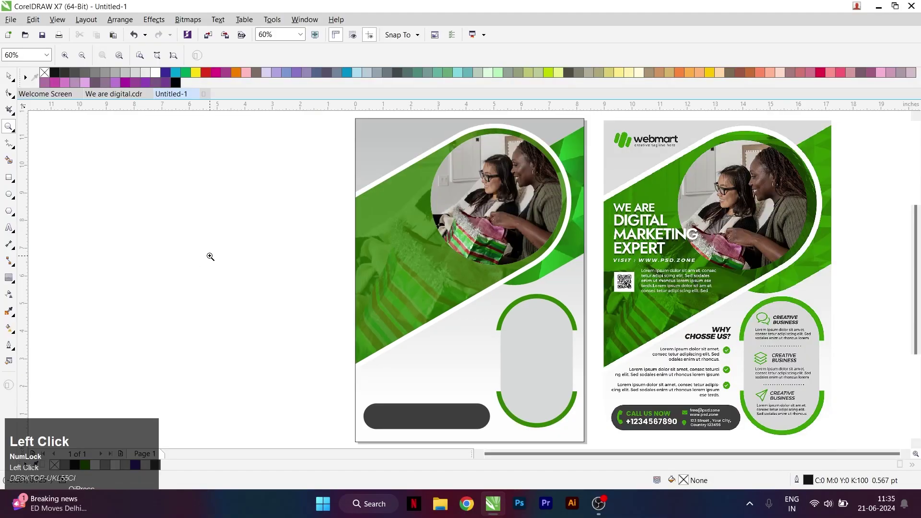